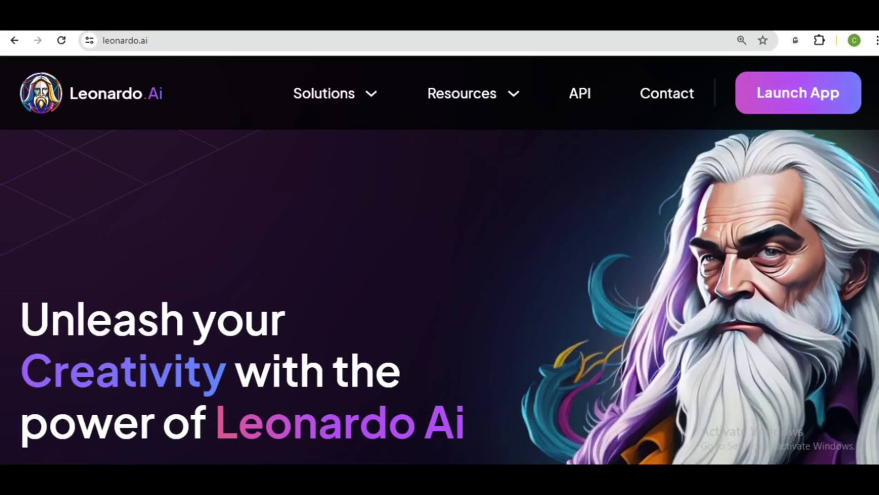
Launch Leonardo.Ai and go to Image Generation with the prefilled Little Prince cover prompt.
{"action": "left_click", "coordinate": [787, 92]}
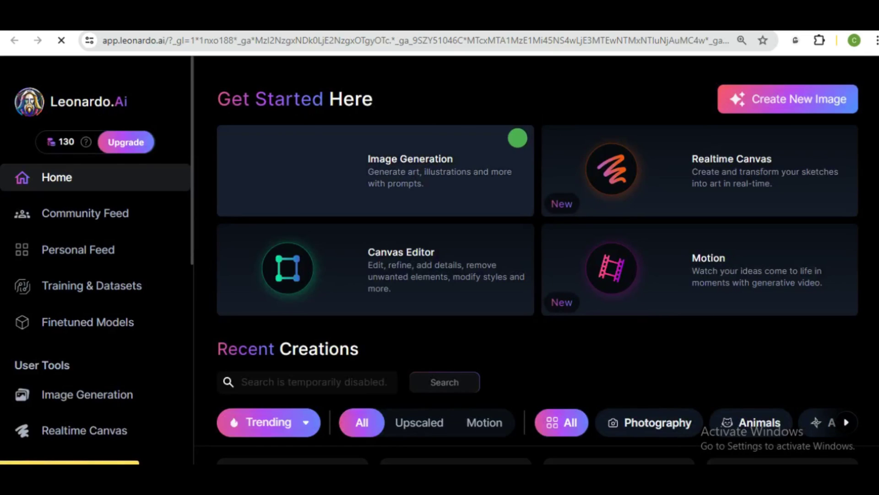
{"action": "mouse_move", "coordinate": [87, 138]}
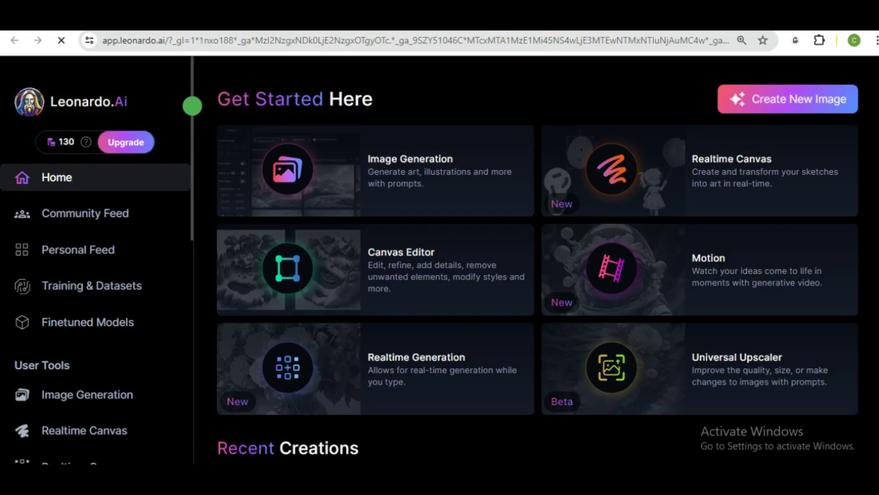
{"action": "left_click_drag", "start_coordinate": [192, 106], "coordinate": [141, 200]}
{"action": "left_click", "coordinate": [103, 222]}
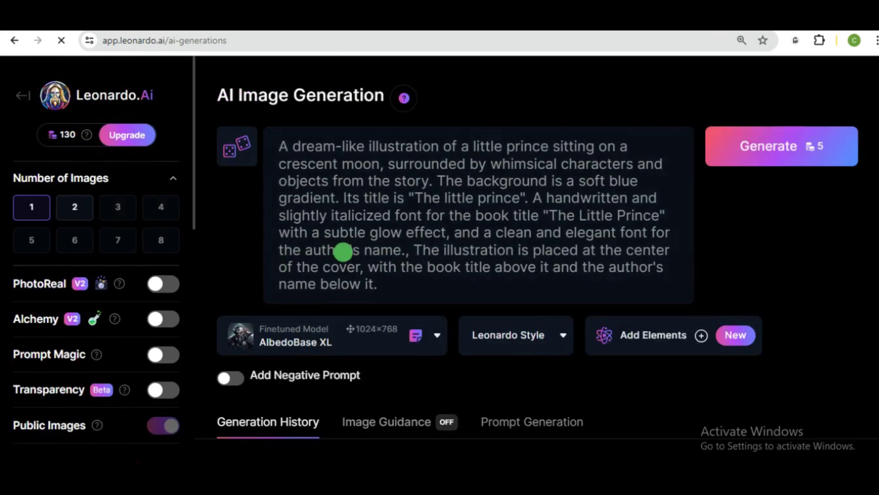
{"action": "left_click", "coordinate": [343, 250]}
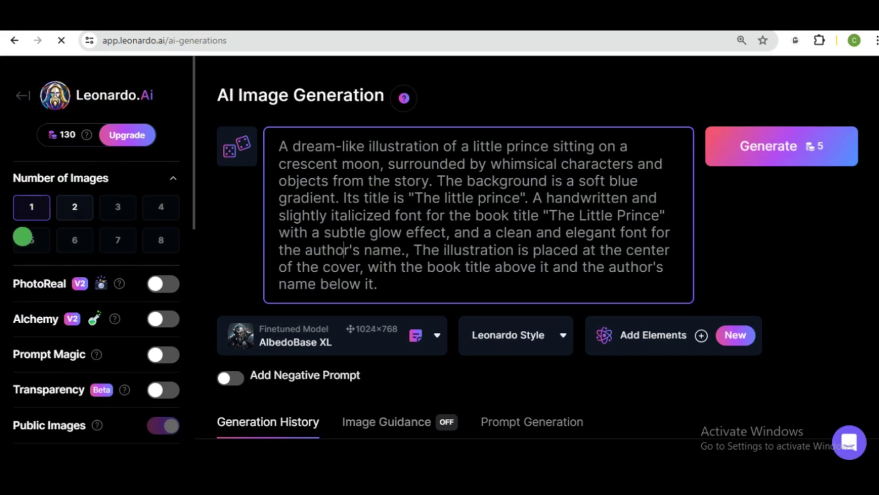
Switch the generation model to Leonardo Diffusion XL.
{"action": "left_click_drag", "start_coordinate": [192, 143], "coordinate": [194, 336]}
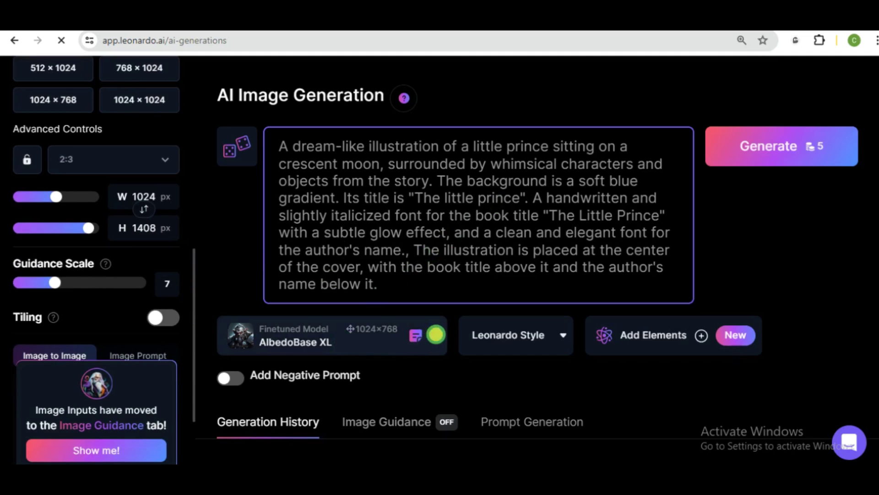
{"action": "left_click", "coordinate": [436, 334]}
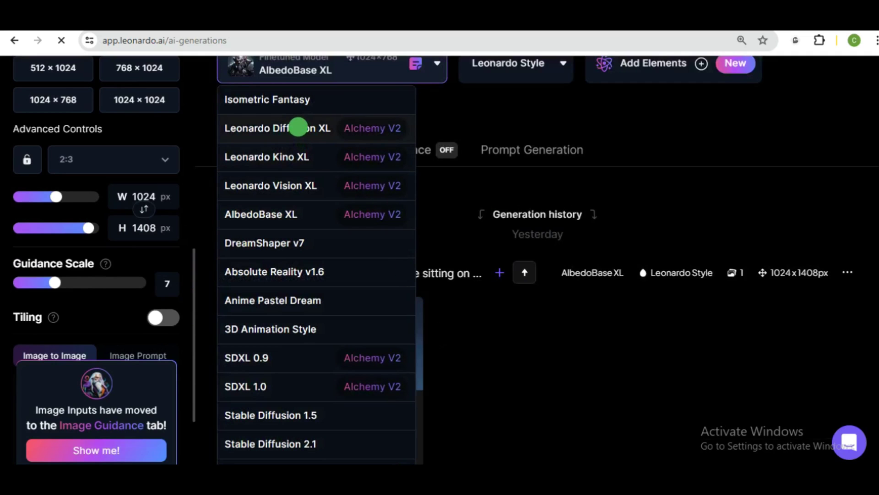
{"action": "left_click", "coordinate": [298, 127]}
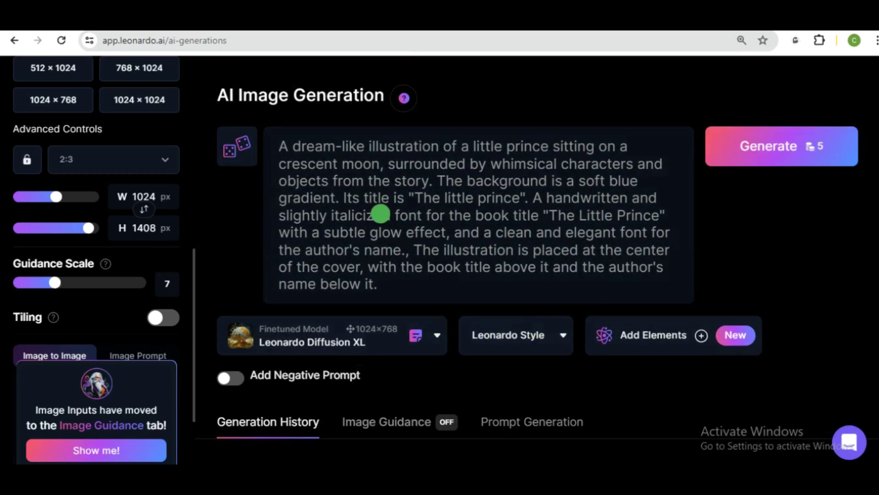
Review the prompt's prince description, whimsical characters phrase and book title sentence.
{"action": "left_click_drag", "start_coordinate": [273, 149], "coordinate": [410, 294]}
{"action": "key", "text": "ctrl+c"}
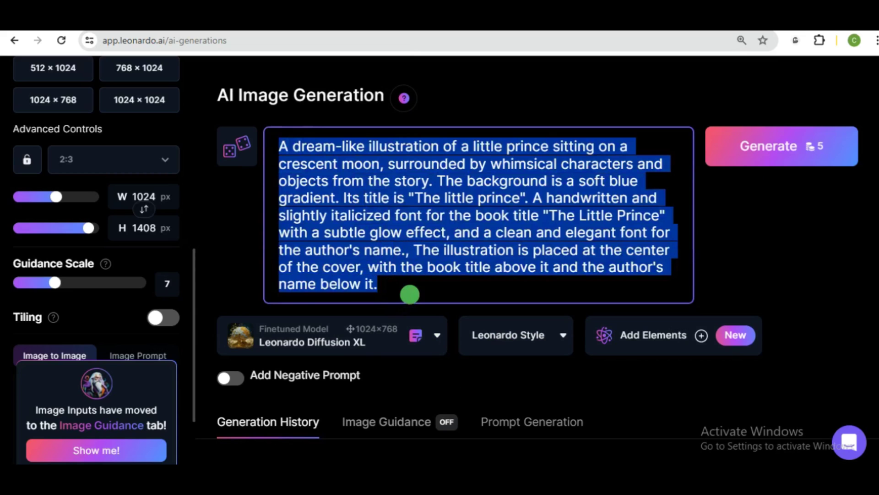
{"action": "left_click", "coordinate": [410, 294]}
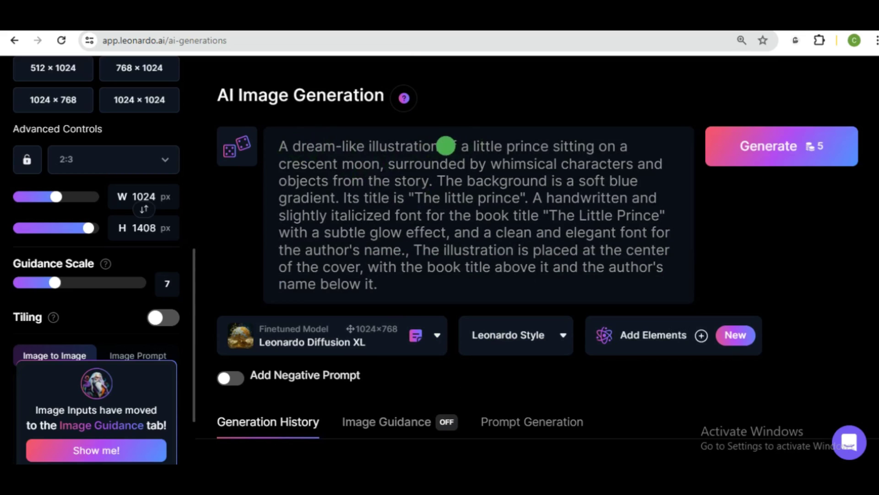
{"action": "left_click_drag", "start_coordinate": [444, 146], "coordinate": [384, 163]}
{"action": "left_click", "coordinate": [433, 181]}
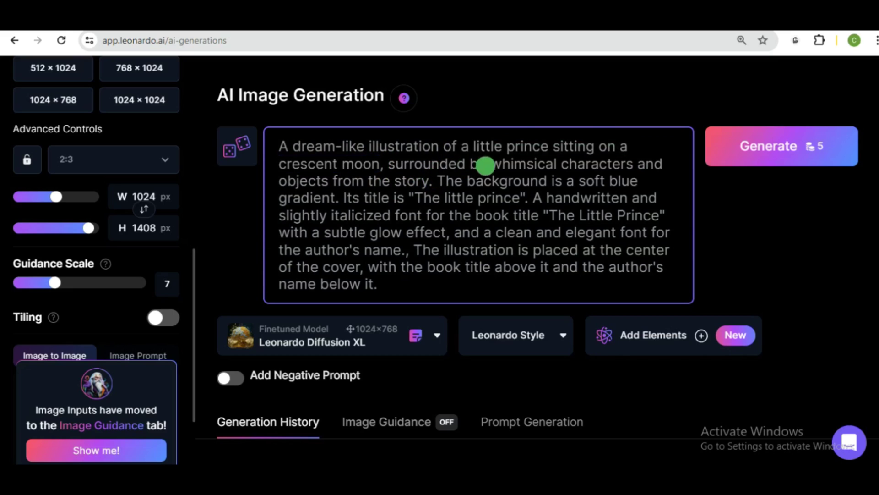
{"action": "left_click_drag", "start_coordinate": [493, 161], "coordinate": [636, 166]}
{"action": "left_click", "coordinate": [498, 195]}
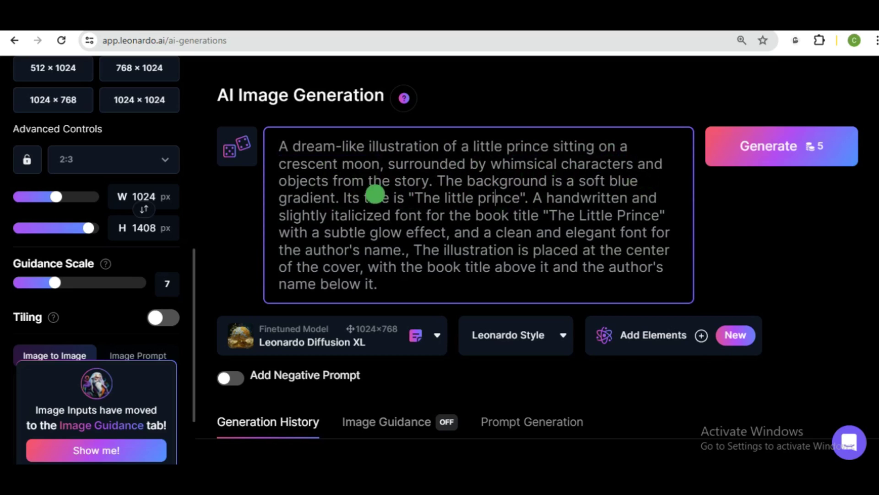
{"action": "left_click_drag", "start_coordinate": [341, 197], "coordinate": [533, 196]}
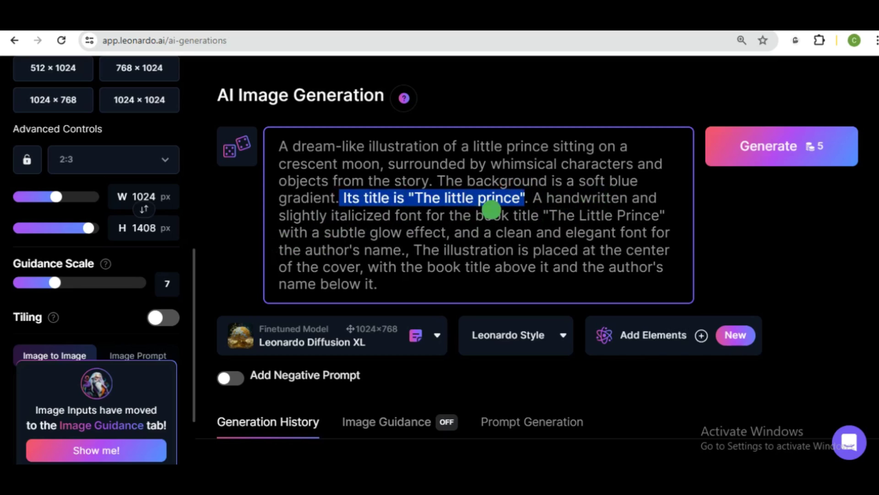
{"action": "left_click", "coordinate": [575, 215]}
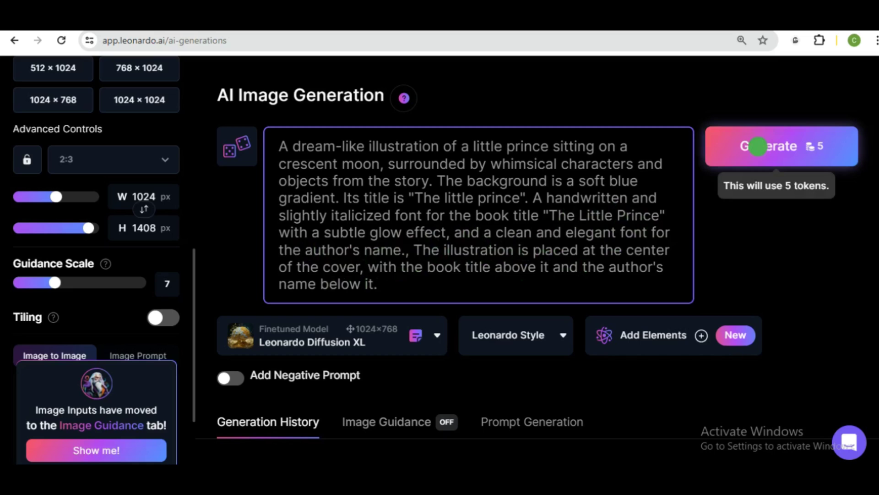
{"action": "left_click", "coordinate": [759, 146]}
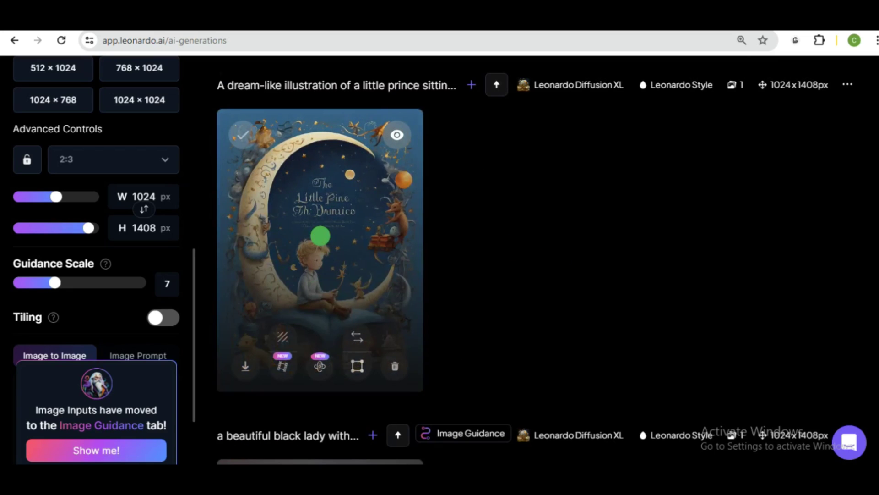
{"action": "left_click", "coordinate": [320, 236]}
{"action": "left_click", "coordinate": [449, 228]}
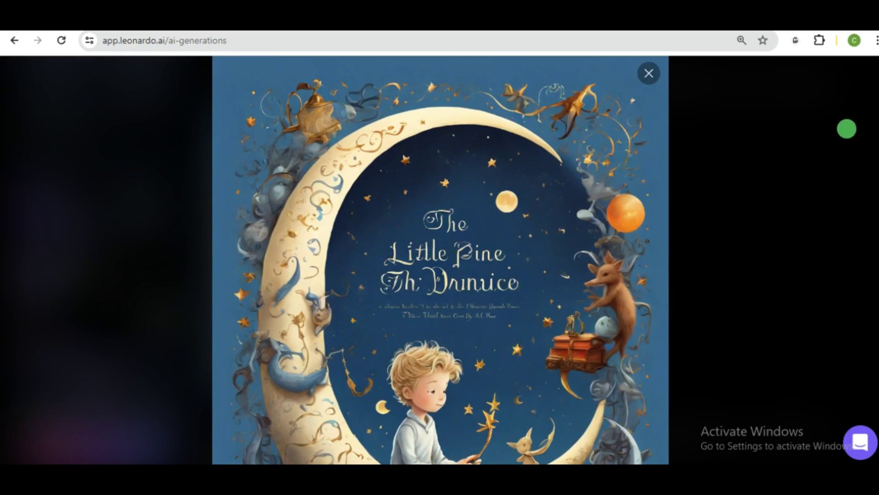
{"action": "scroll", "coordinate": [872, 192], "scroll_direction": "down", "scroll_amount": 3}
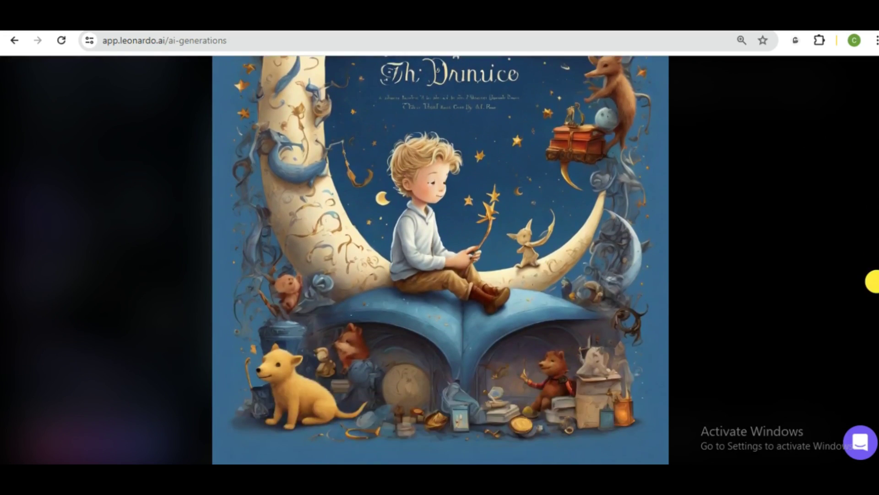
{"action": "scroll", "coordinate": [870, 147], "scroll_direction": "up", "scroll_amount": 3}
{"action": "scroll", "coordinate": [386, 172], "scroll_direction": "down", "scroll_amount": 1}
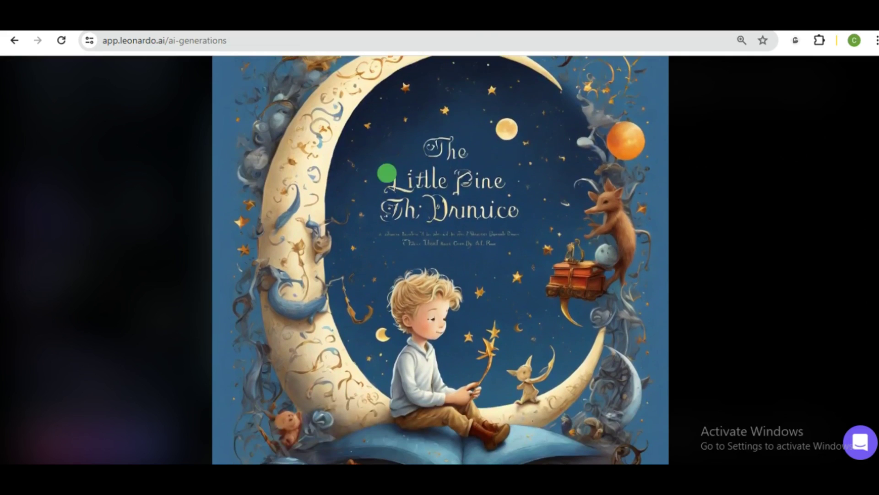
{"action": "left_click", "coordinate": [462, 173]}
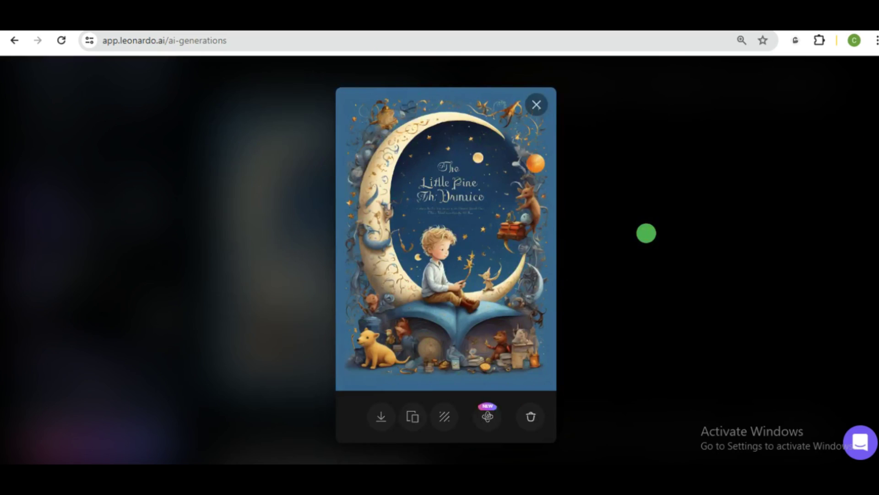
{"action": "left_click", "coordinate": [645, 232]}
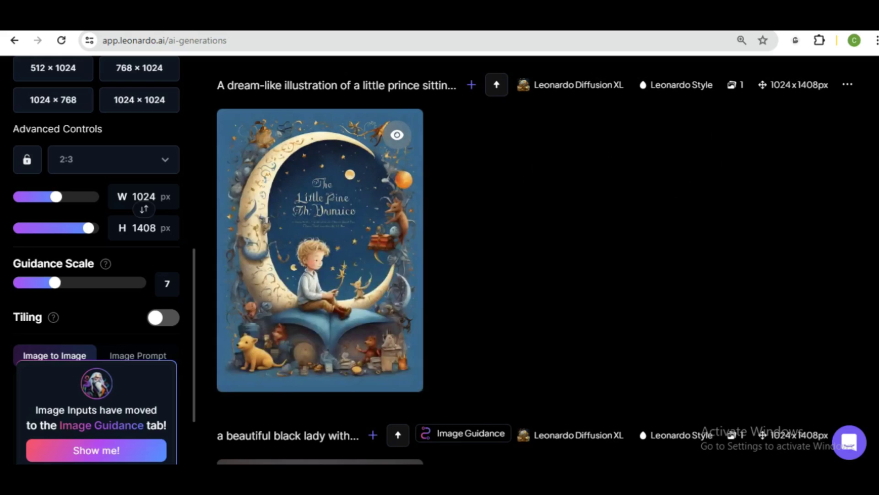
Inspect the rose-arch cover enlarged to full page height, then close the preview.
{"action": "scroll", "coordinate": [805, 148], "scroll_direction": "up", "scroll_amount": 5}
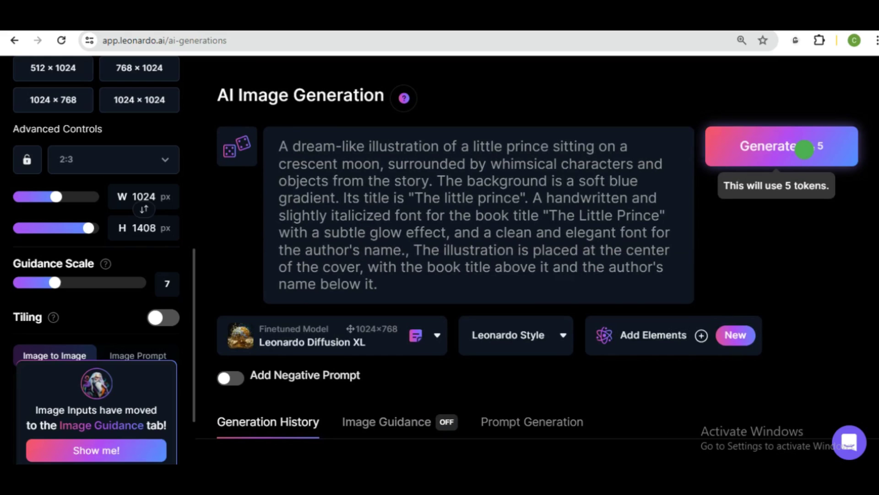
{"action": "scroll", "coordinate": [281, 246], "scroll_direction": "down", "scroll_amount": 5}
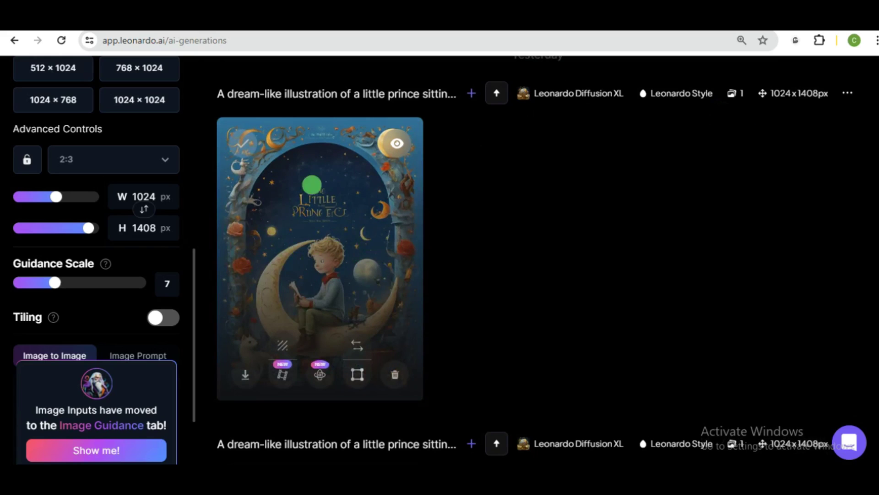
{"action": "left_click", "coordinate": [345, 224]}
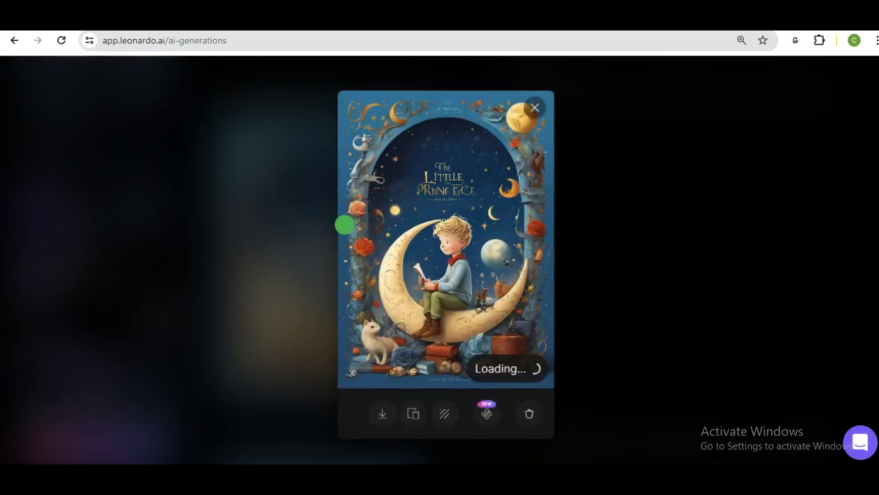
{"action": "left_click", "coordinate": [408, 221]}
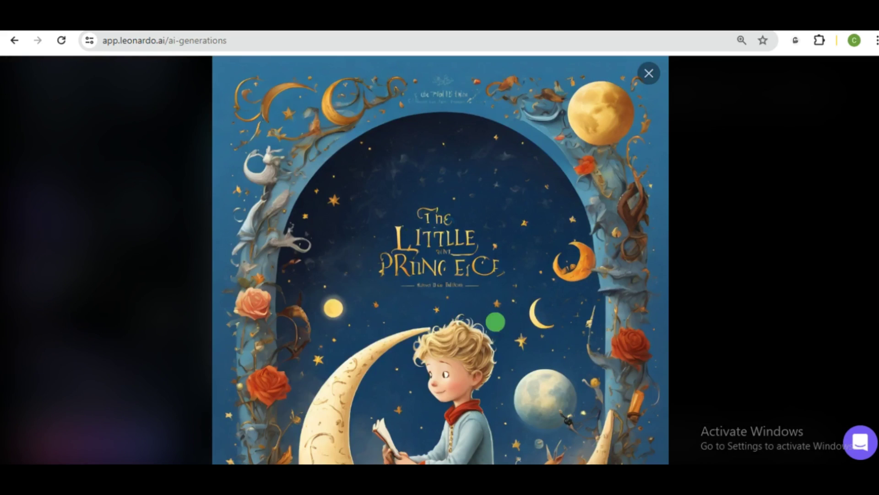
{"action": "scroll", "coordinate": [875, 197], "scroll_direction": "down", "scroll_amount": 5}
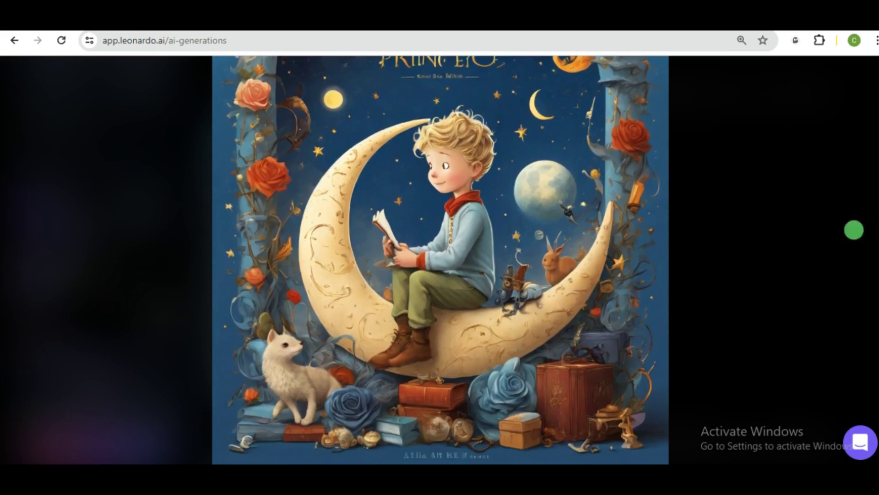
{"action": "left_click", "coordinate": [505, 199]}
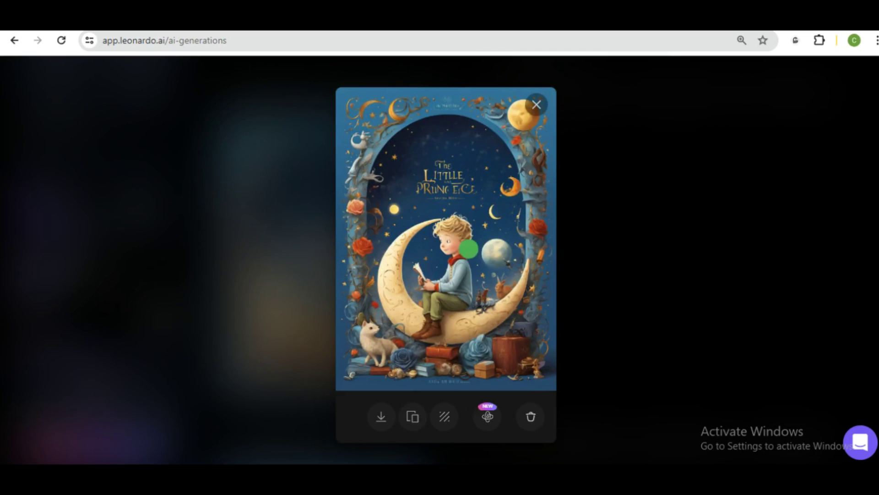
{"action": "left_click", "coordinate": [663, 216]}
{"action": "scroll", "coordinate": [535, 259], "scroll_direction": "down", "scroll_amount": 6}
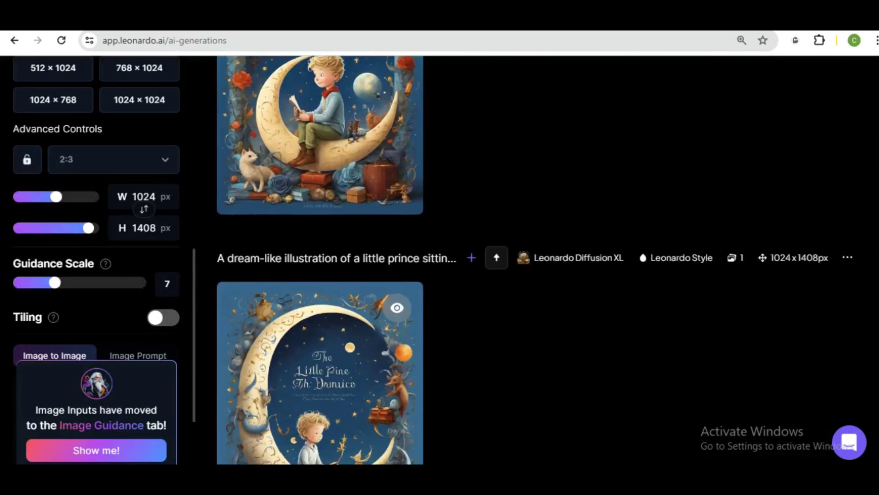
{"action": "scroll", "coordinate": [653, 196], "scroll_direction": "up", "scroll_amount": 6}
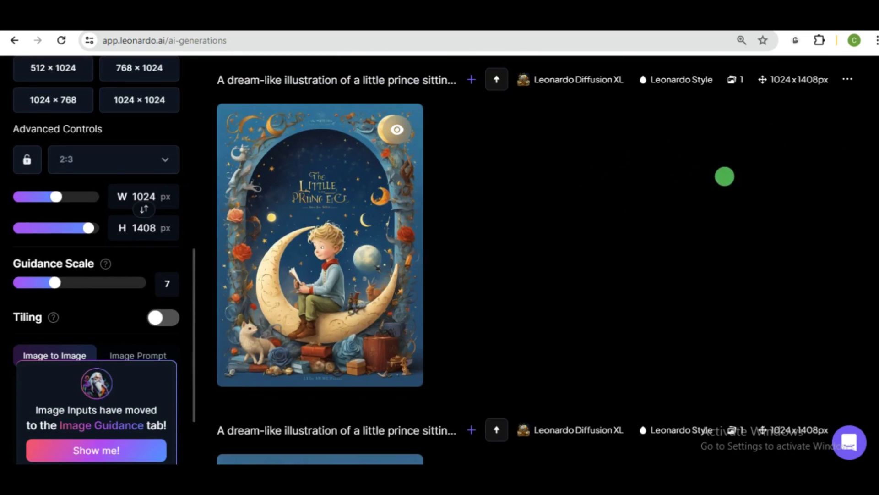
{"action": "mouse_move", "coordinate": [255, 374]}
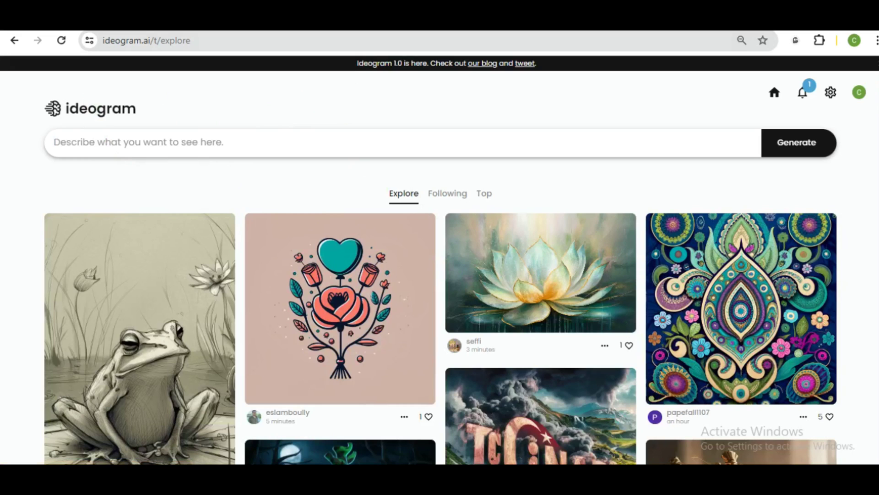
Paste the dream-like Little Prince crescent-moon cover prompt into Ideogram's description field.
{"action": "scroll", "coordinate": [875, 137], "scroll_direction": "down", "scroll_amount": 10}
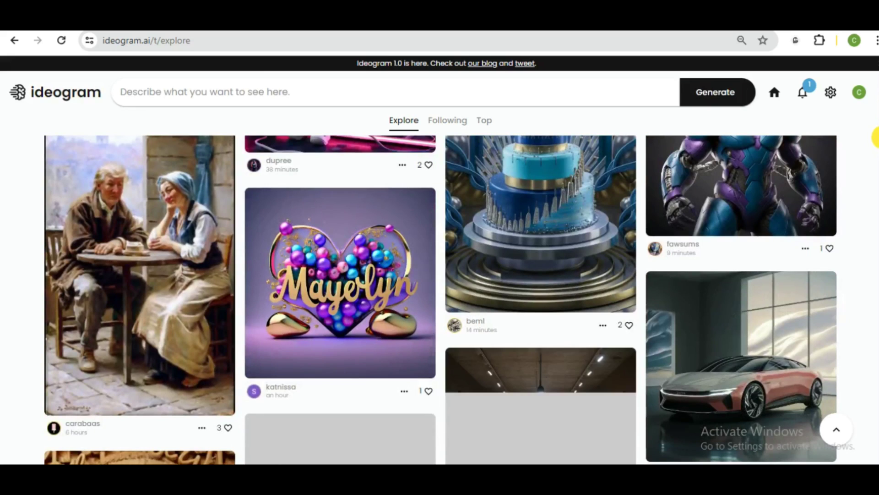
{"action": "left_click_drag", "start_coordinate": [876, 137], "coordinate": [870, 78]}
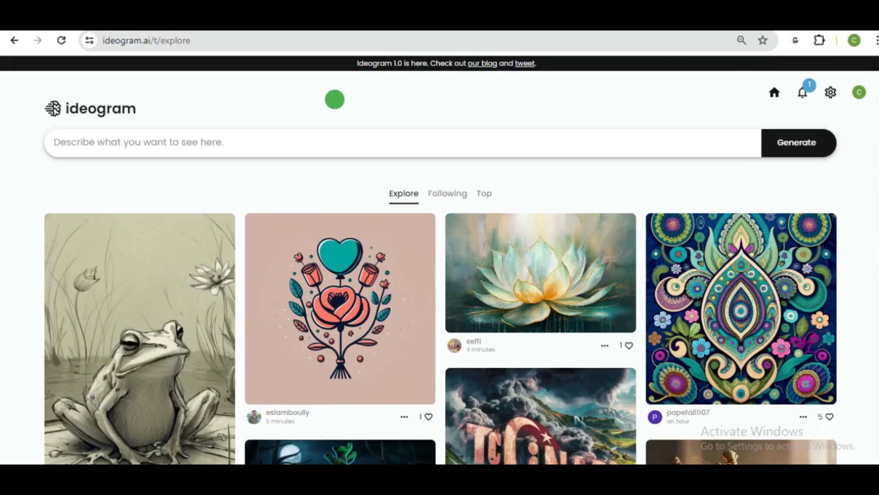
{"action": "left_click", "coordinate": [108, 141]}
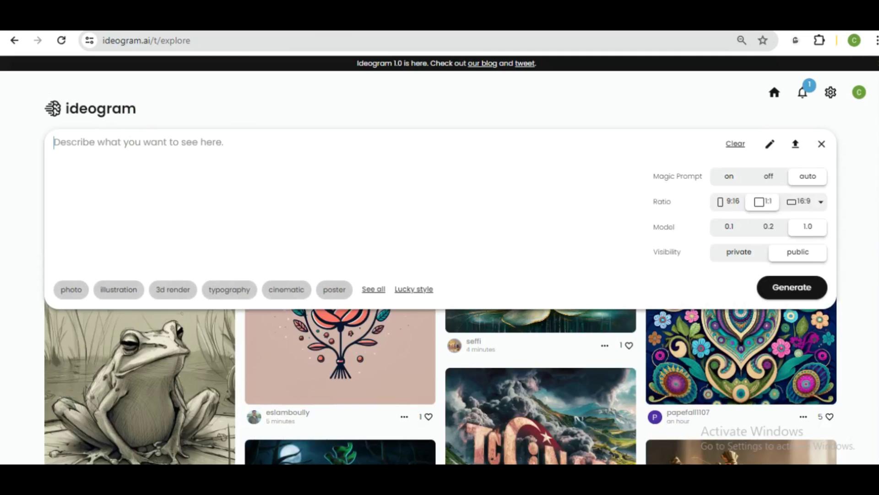
{"action": "key", "text": "ctrl+v"}
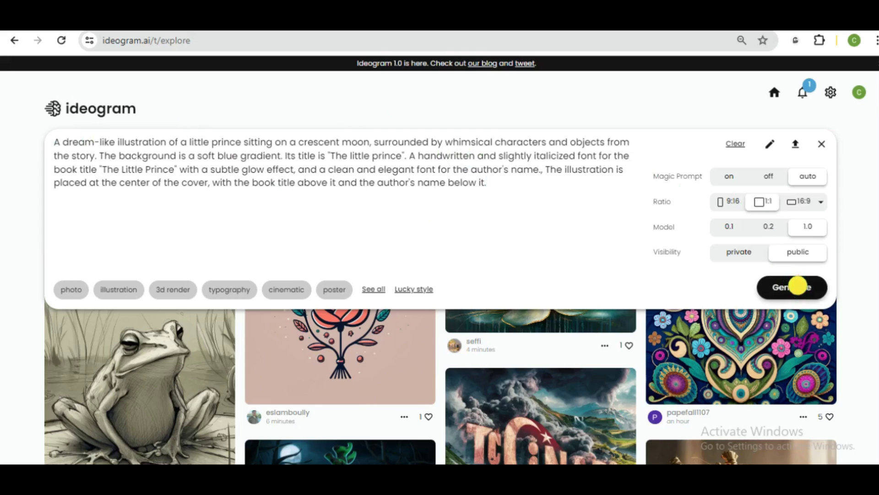
Generate Ideogram covers from the prompt and browse the first set's variations.
{"action": "left_click", "coordinate": [798, 285]}
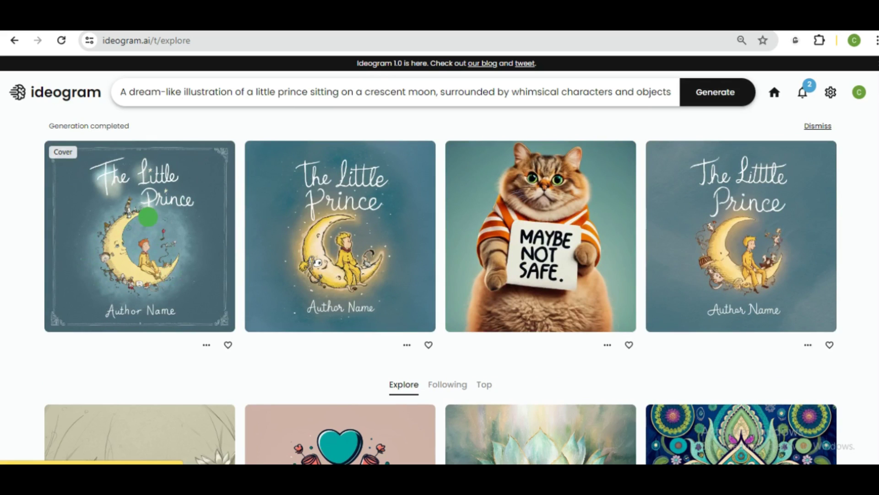
{"action": "left_click", "coordinate": [148, 217]}
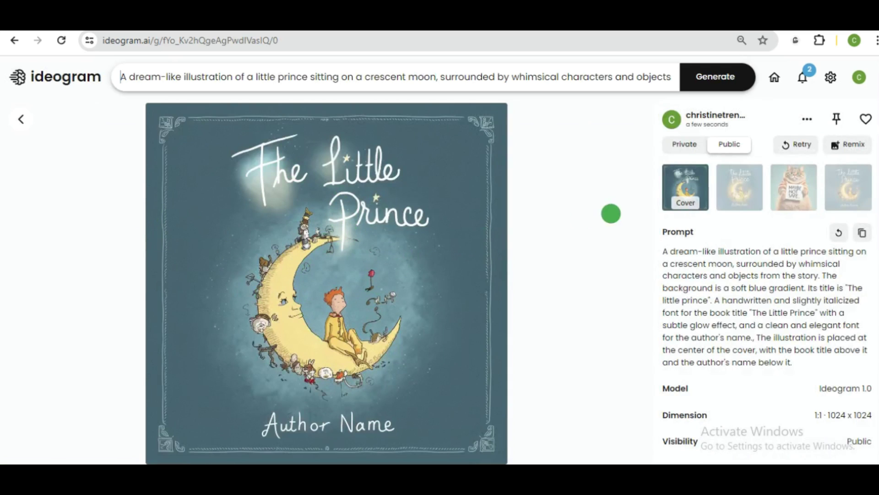
{"action": "left_click", "coordinate": [737, 189]}
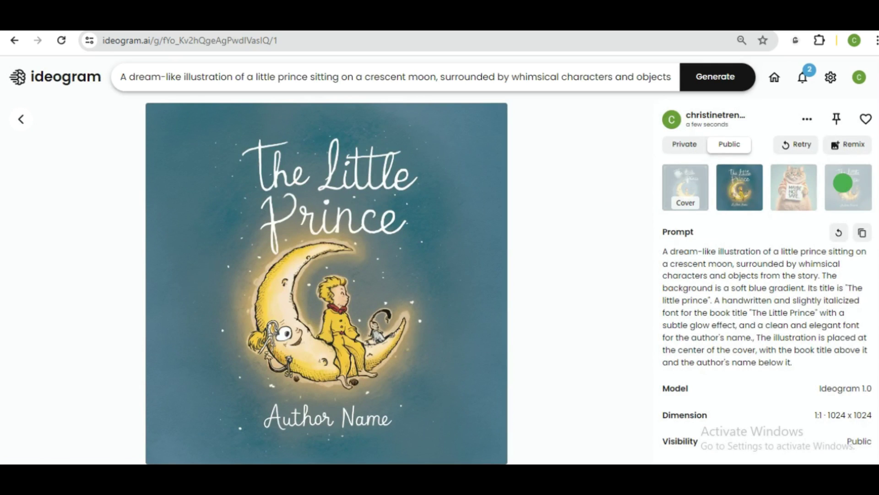
{"action": "left_click", "coordinate": [845, 184]}
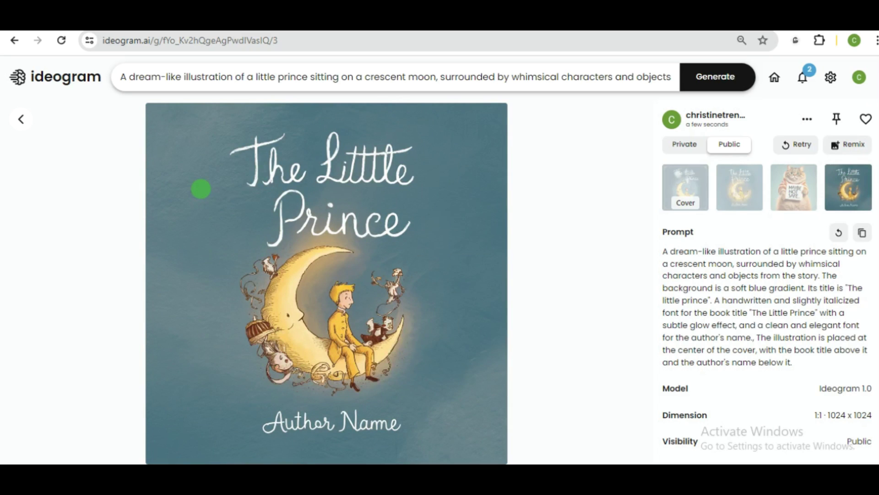
Retry the prompt for a fresh batch and compare its variations.
{"action": "left_click", "coordinate": [793, 143]}
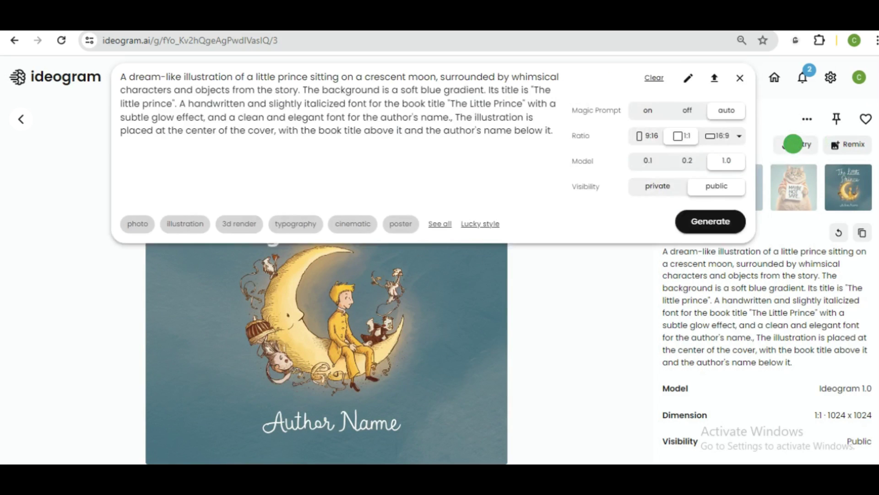
{"action": "left_click", "coordinate": [707, 222]}
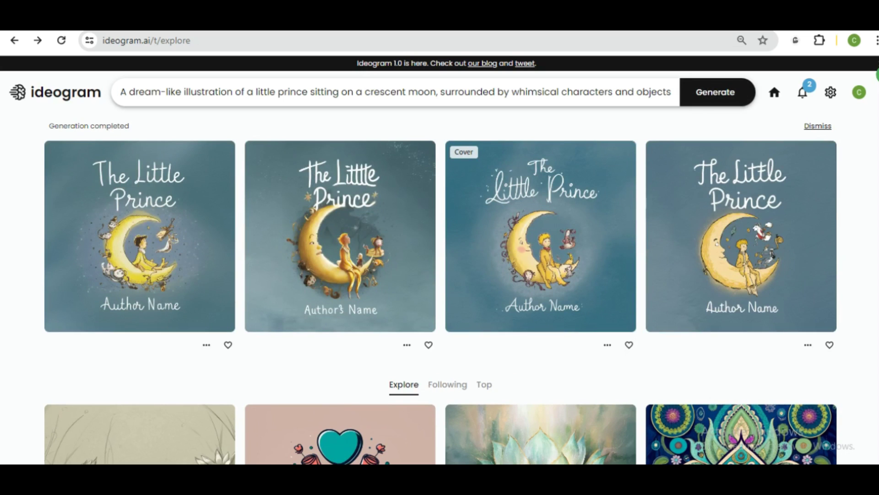
{"action": "left_click", "coordinate": [149, 226]}
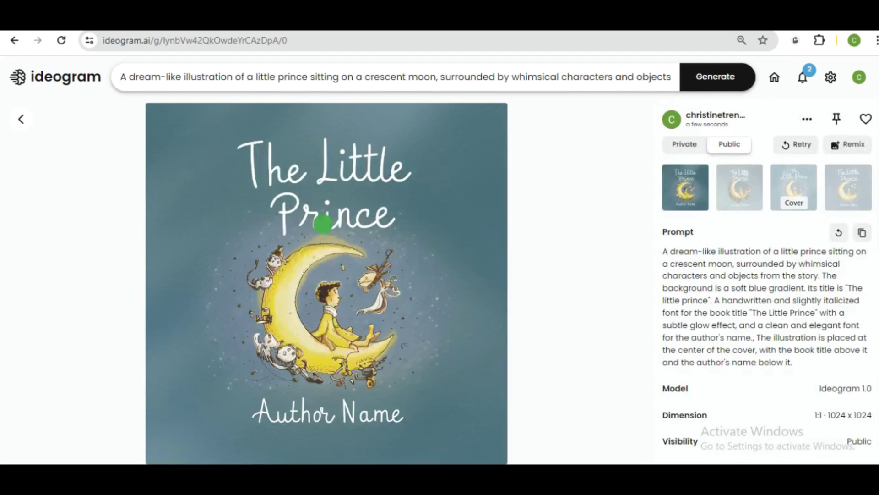
{"action": "left_click", "coordinate": [738, 188]}
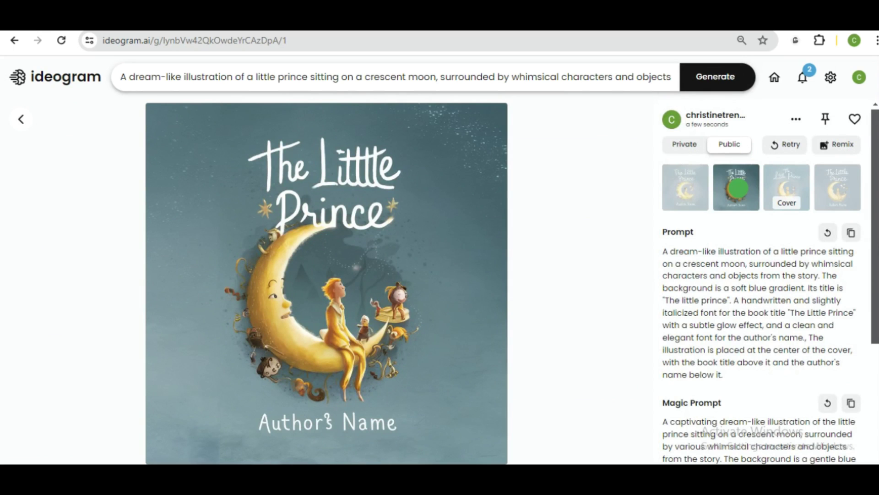
{"action": "left_click", "coordinate": [787, 183]}
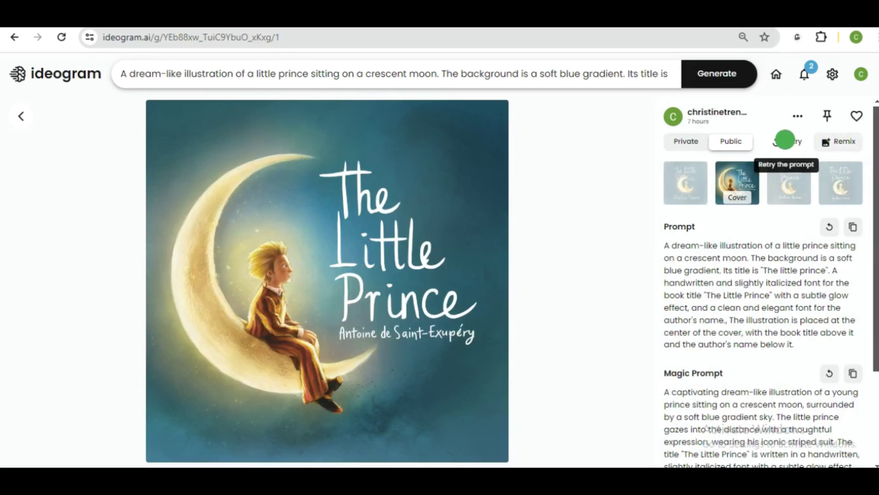
Choose the starry second variation from the latest batch and download it.
{"action": "left_click", "coordinate": [784, 139]}
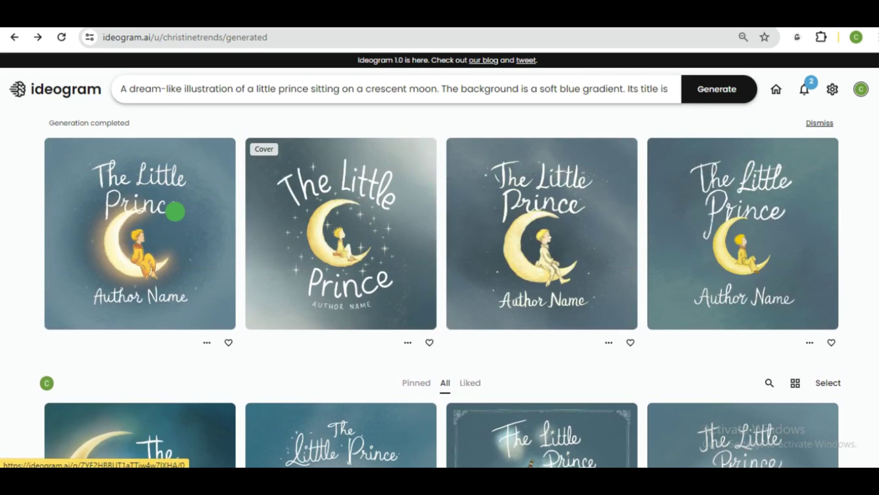
{"action": "left_click", "coordinate": [176, 211]}
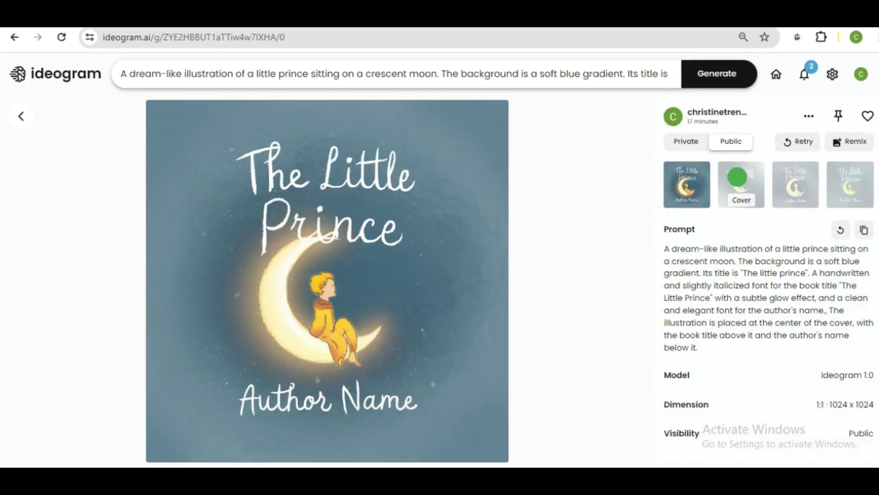
{"action": "left_click", "coordinate": [741, 174]}
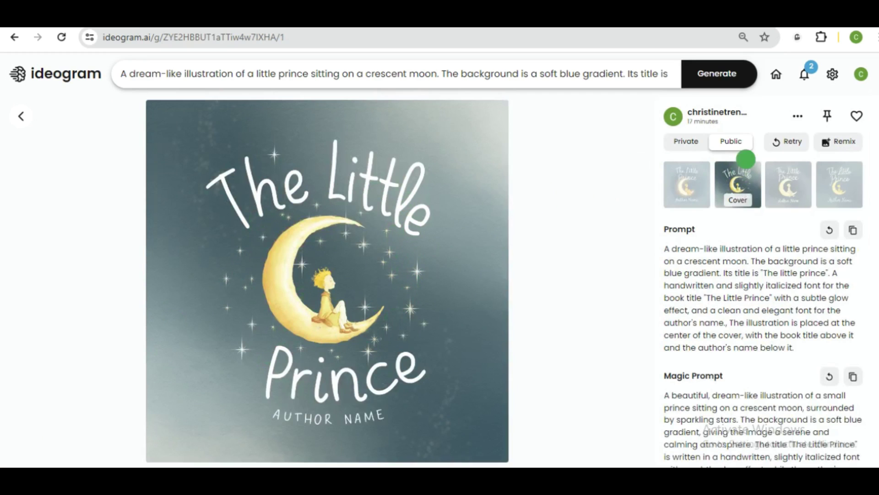
{"action": "left_click", "coordinate": [791, 180]}
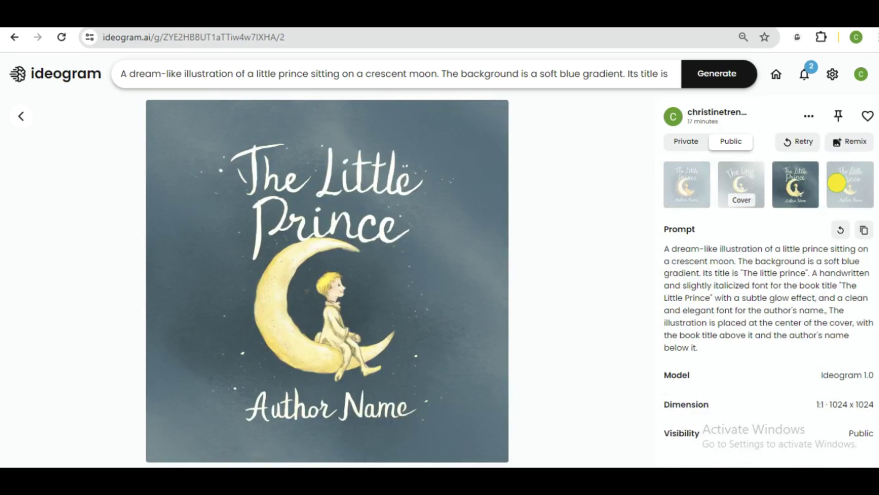
{"action": "left_click", "coordinate": [837, 183]}
{"action": "left_click", "coordinate": [740, 181]}
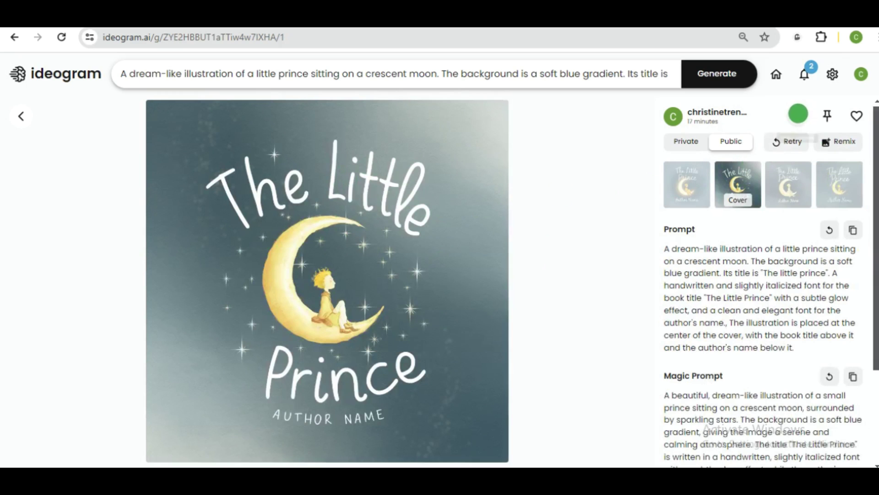
{"action": "left_click", "coordinate": [798, 115]}
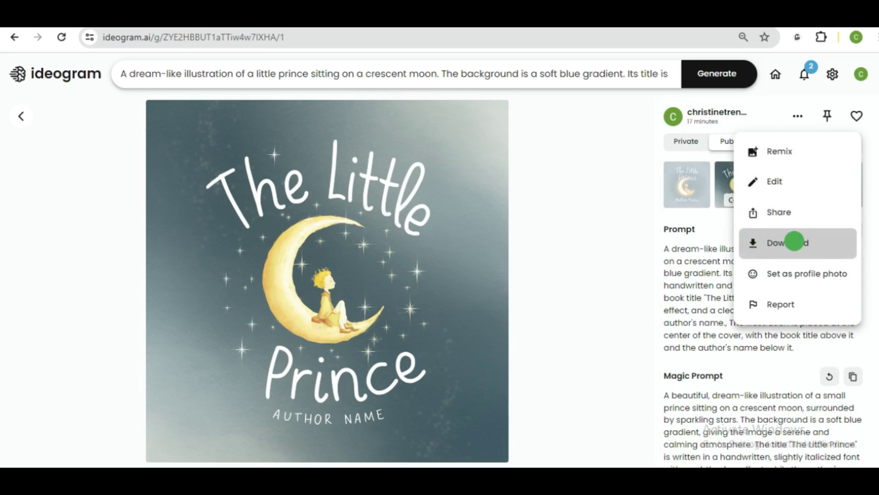
{"action": "left_click", "coordinate": [529, 226]}
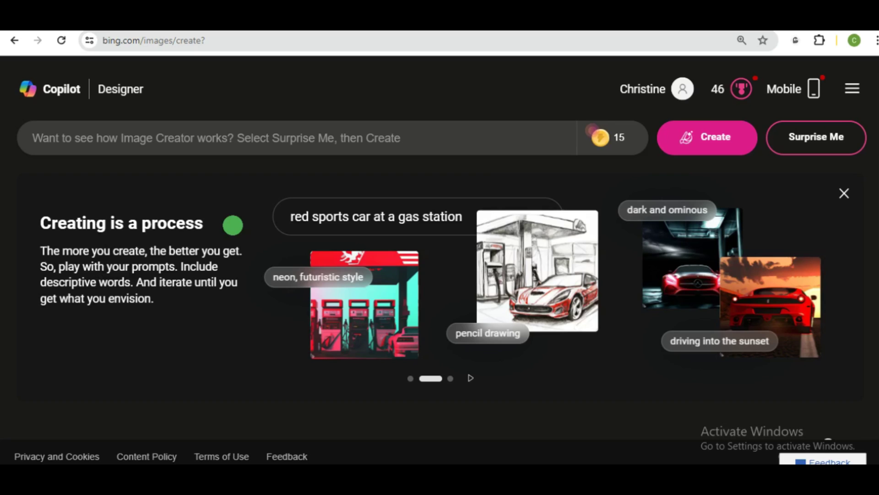
Paste the Little Prince cover prompt into Bing Image Creator and create images.
{"action": "mouse_move", "coordinate": [613, 129]}
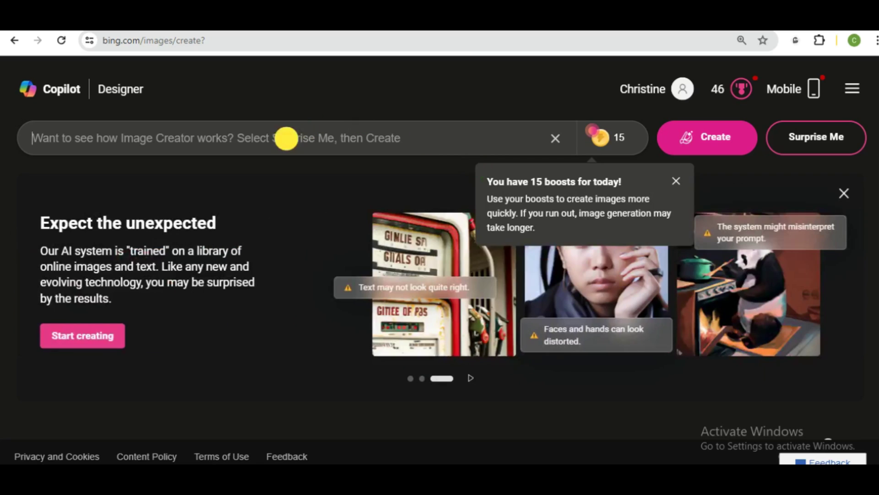
{"action": "left_click", "coordinate": [286, 139]}
{"action": "key", "text": "ctrl+v"}
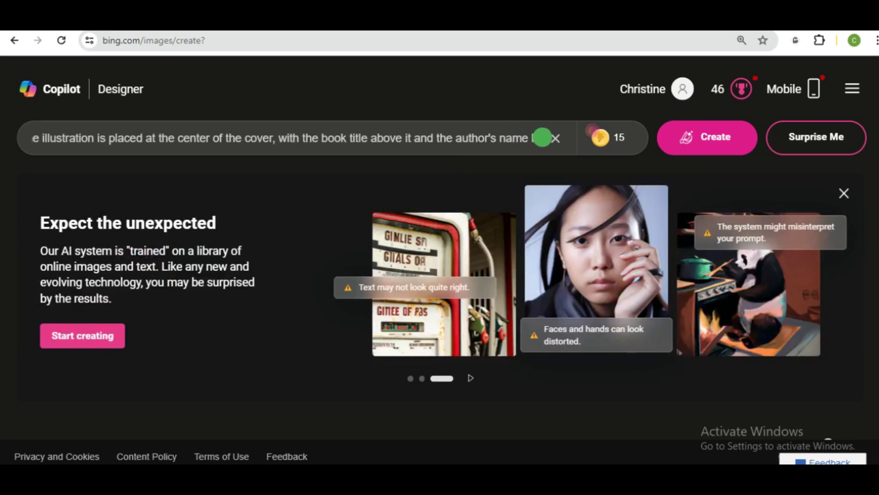
{"action": "left_click", "coordinate": [717, 137]}
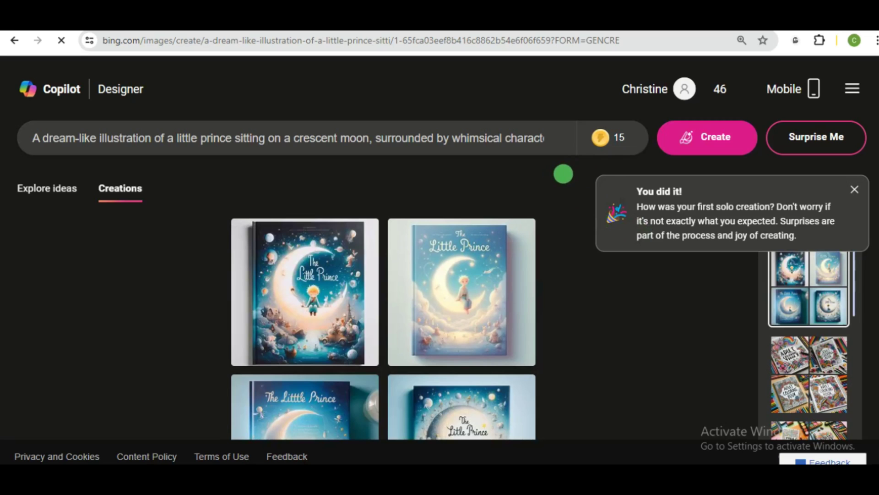
{"action": "left_click_drag", "start_coordinate": [877, 177], "coordinate": [877, 186]}
{"action": "left_click", "coordinate": [312, 220]}
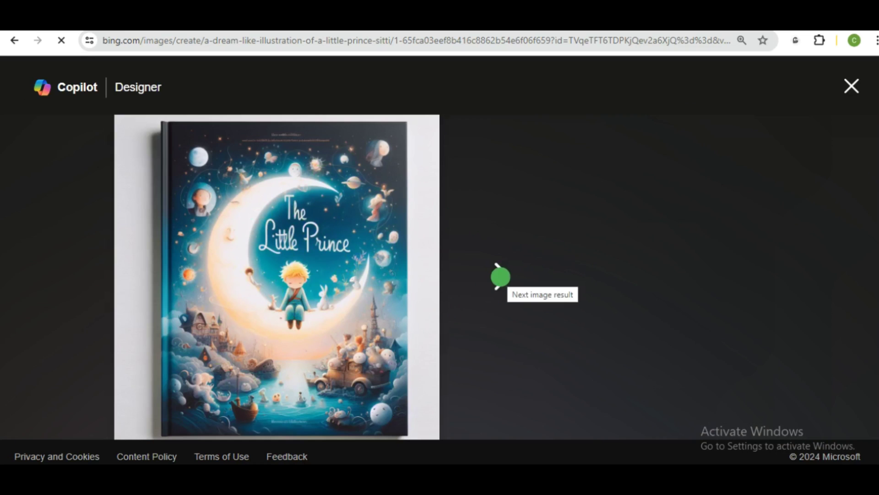
{"action": "left_click", "coordinate": [500, 276]}
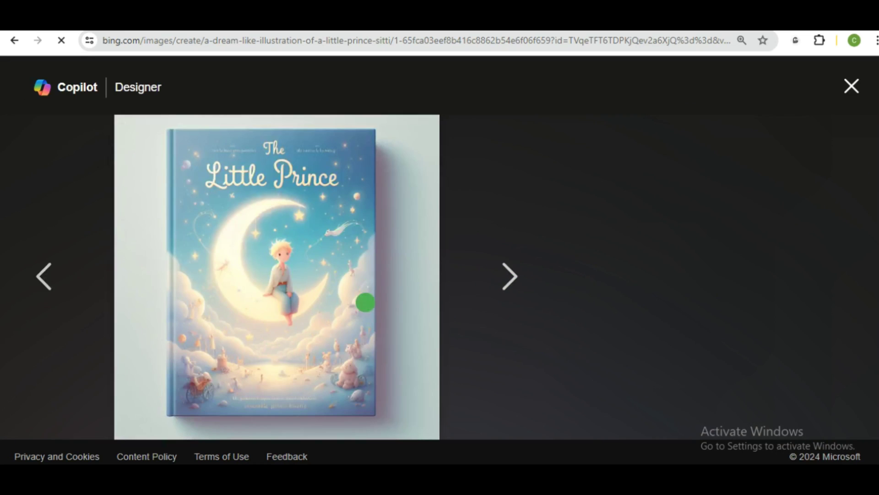
{"action": "left_click", "coordinate": [504, 275]}
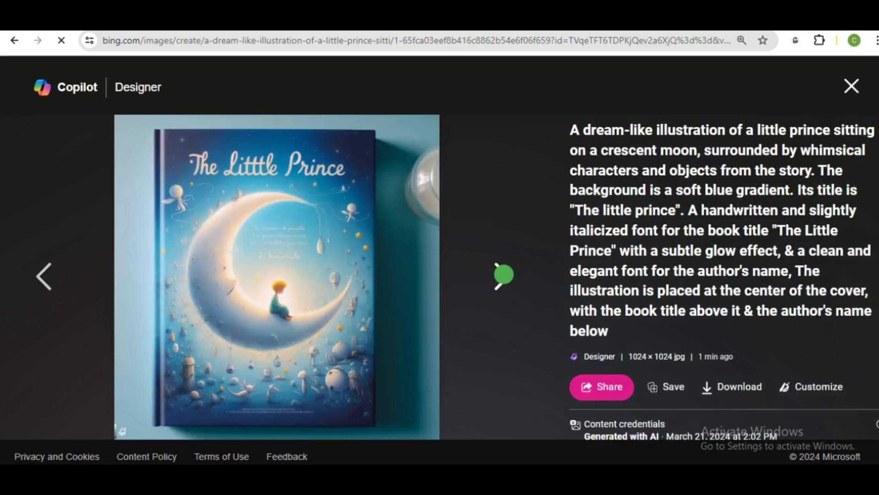
{"action": "left_click", "coordinate": [506, 277]}
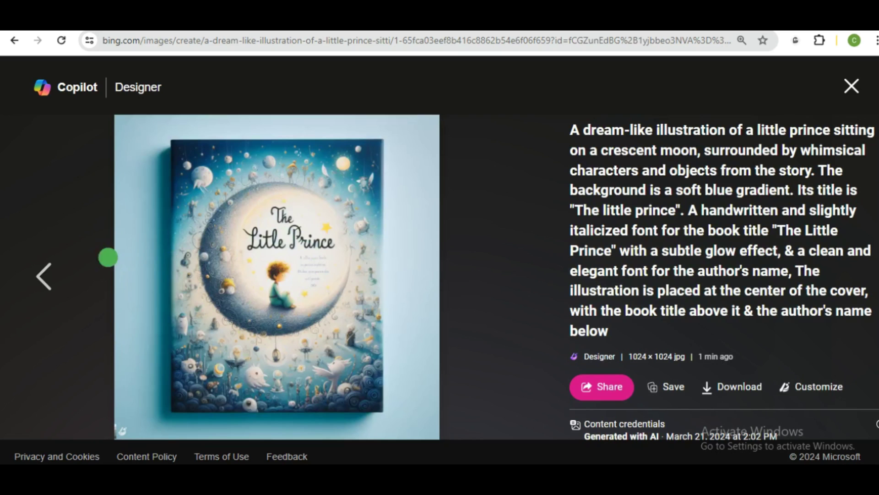
{"action": "left_click", "coordinate": [47, 267]}
{"action": "left_click", "coordinate": [47, 268]}
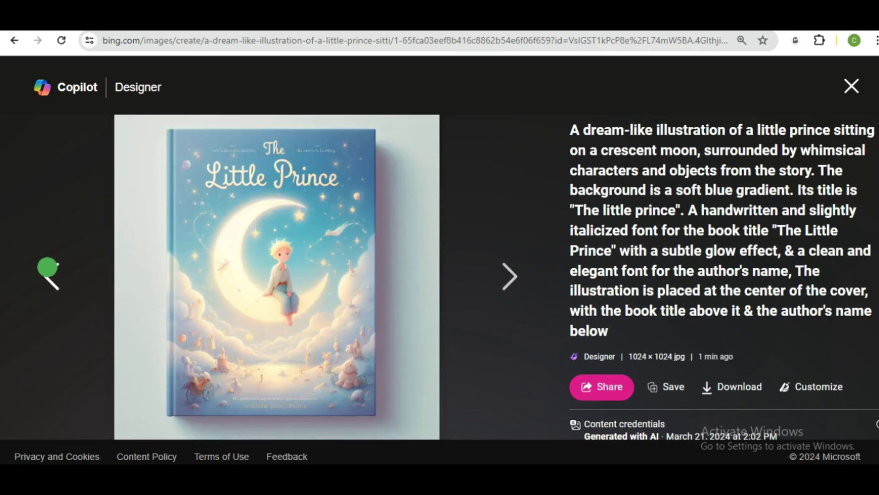
{"action": "left_click", "coordinate": [53, 276]}
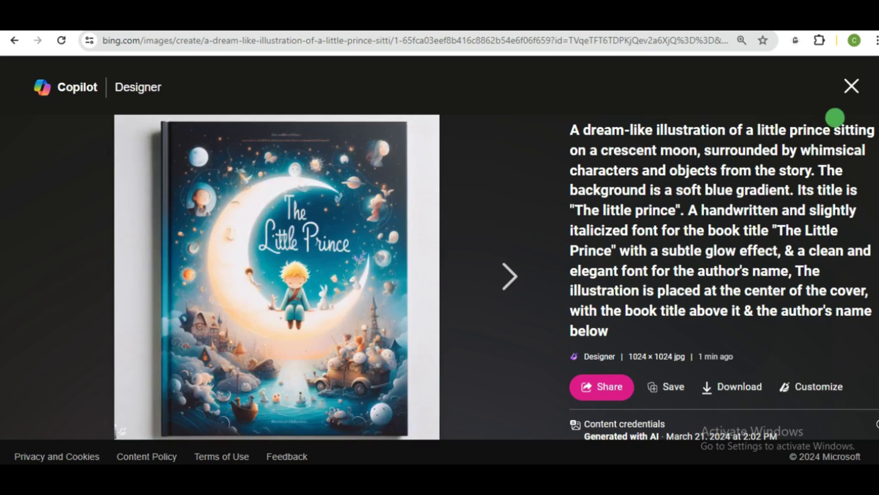
{"action": "left_click", "coordinate": [852, 84]}
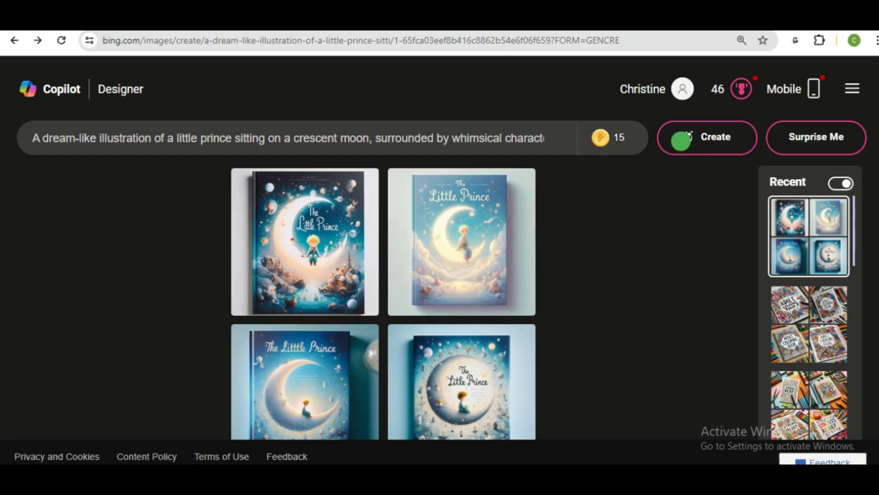
Create a new batch and browse it, ending on the cover with handwritten curved title.
{"action": "left_click", "coordinate": [677, 140]}
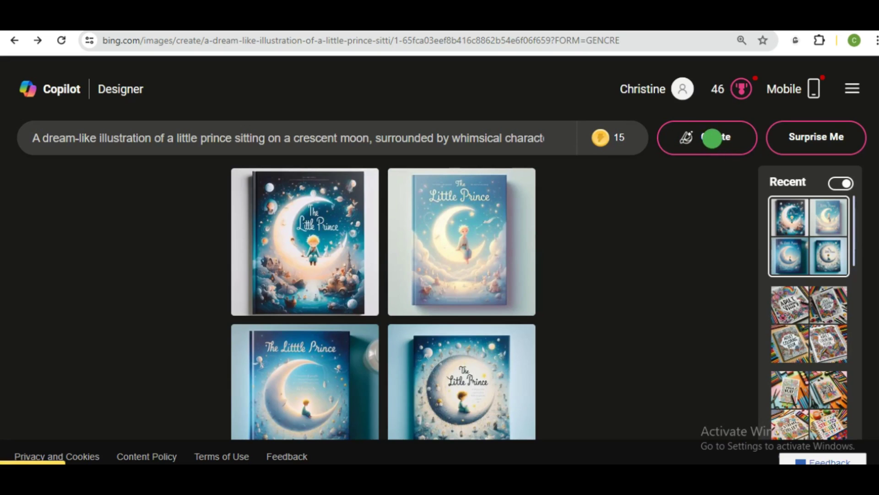
{"action": "left_click", "coordinate": [242, 315]}
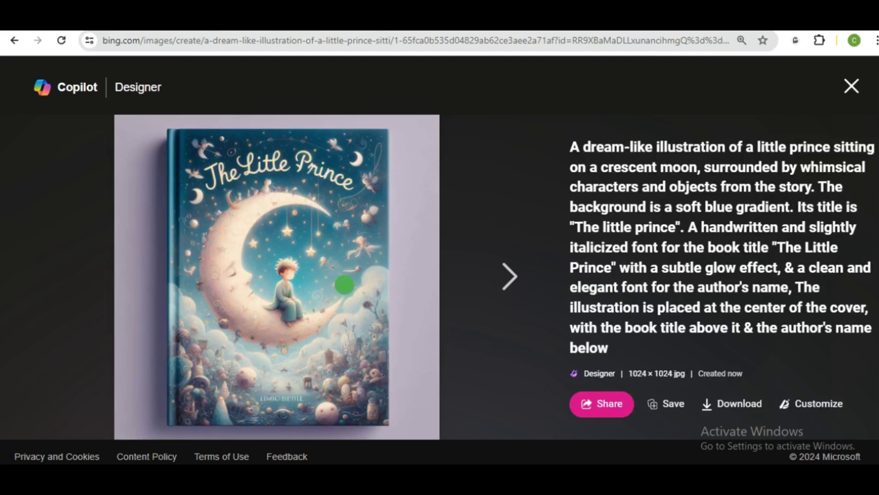
{"action": "left_click", "coordinate": [505, 276]}
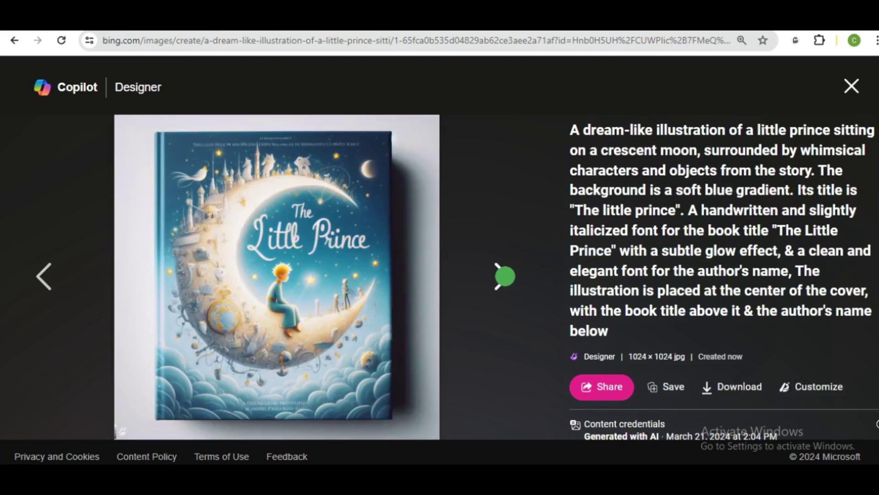
{"action": "left_click", "coordinate": [505, 276]}
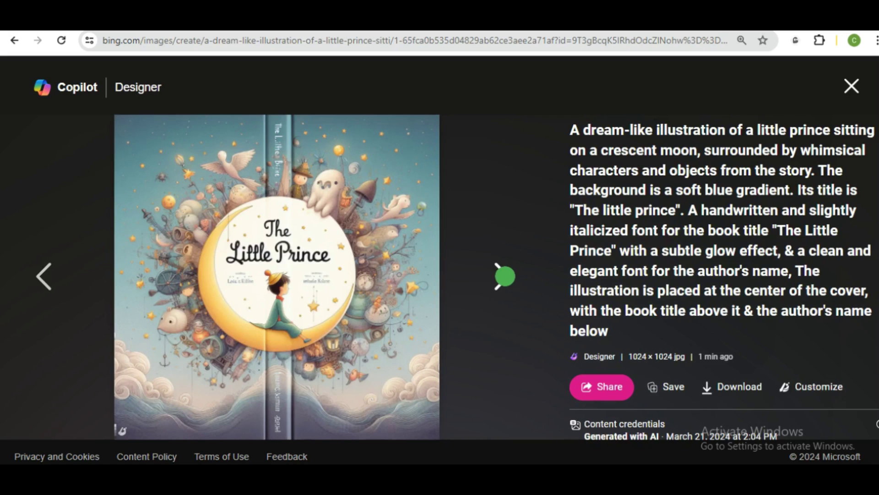
{"action": "left_click", "coordinate": [505, 276]}
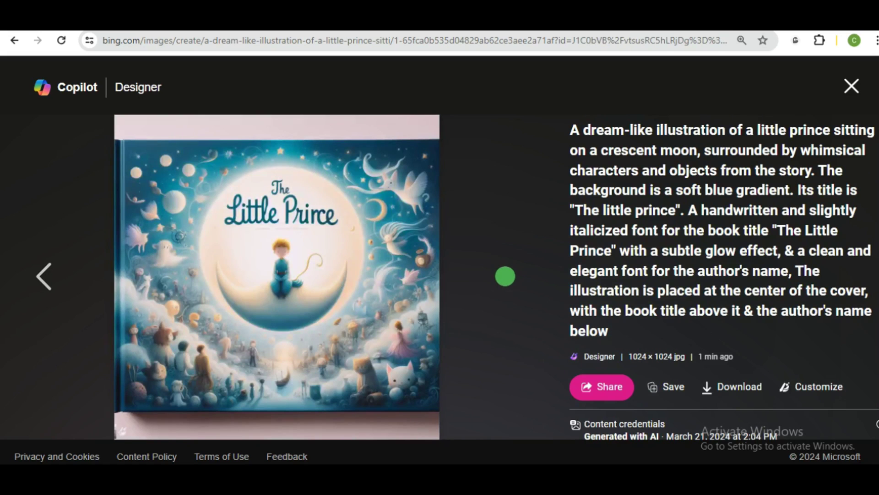
{"action": "left_click", "coordinate": [48, 265]}
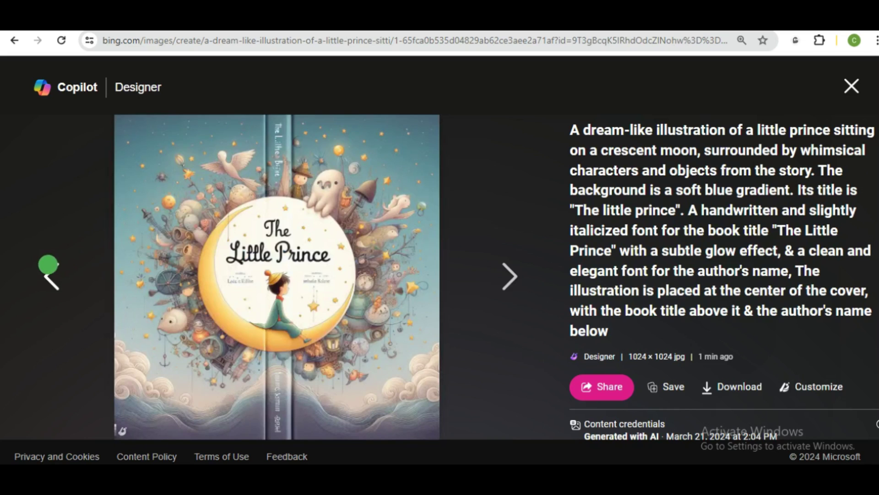
{"action": "left_click", "coordinate": [48, 265]}
{"action": "left_click", "coordinate": [48, 265]}
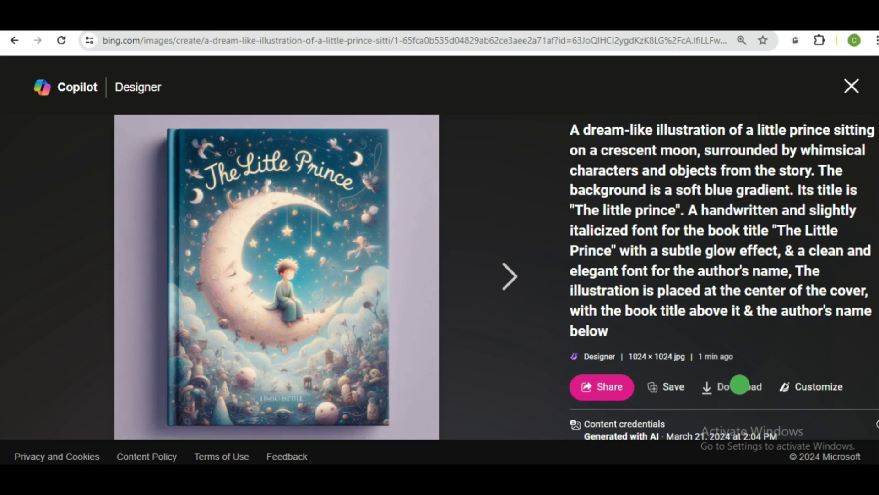
Download the cover and zoom in on the boy's face in Photos.
{"action": "left_click", "coordinate": [740, 384]}
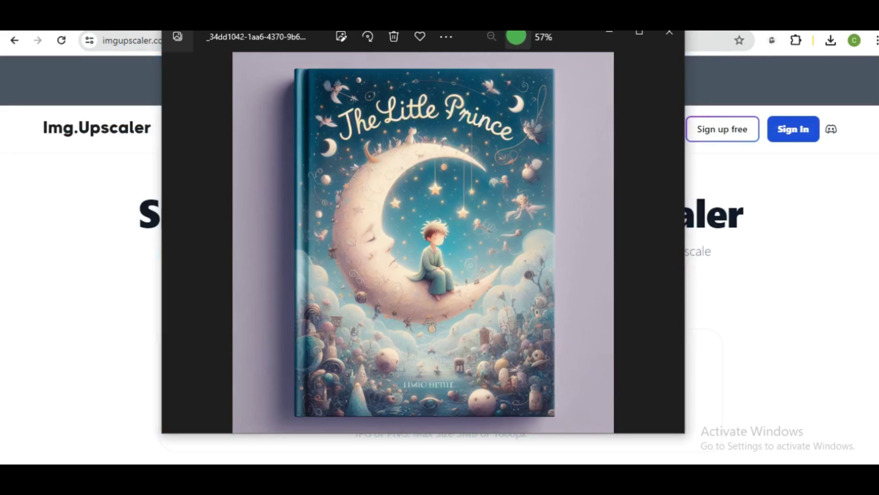
{"action": "left_click", "coordinate": [516, 37]}
{"action": "left_click", "coordinate": [516, 37]}
{"action": "left_click", "coordinate": [516, 37]}
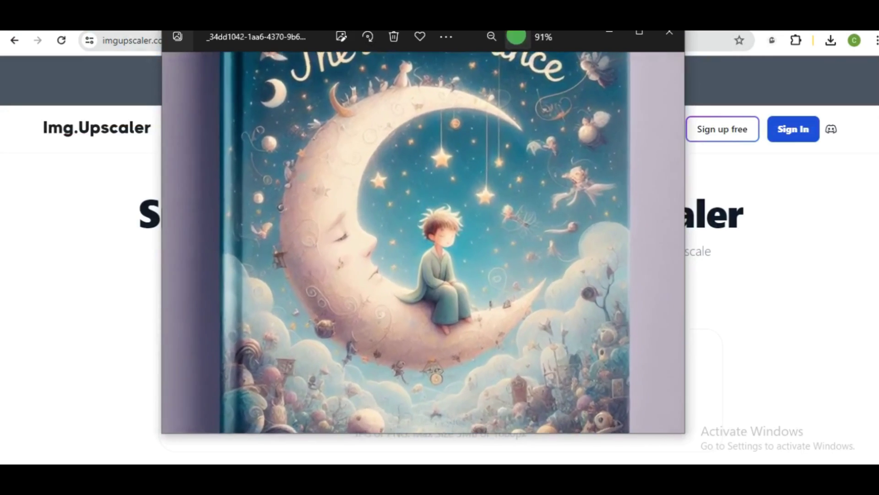
{"action": "left_click", "coordinate": [516, 36]}
{"action": "left_click", "coordinate": [516, 36]}
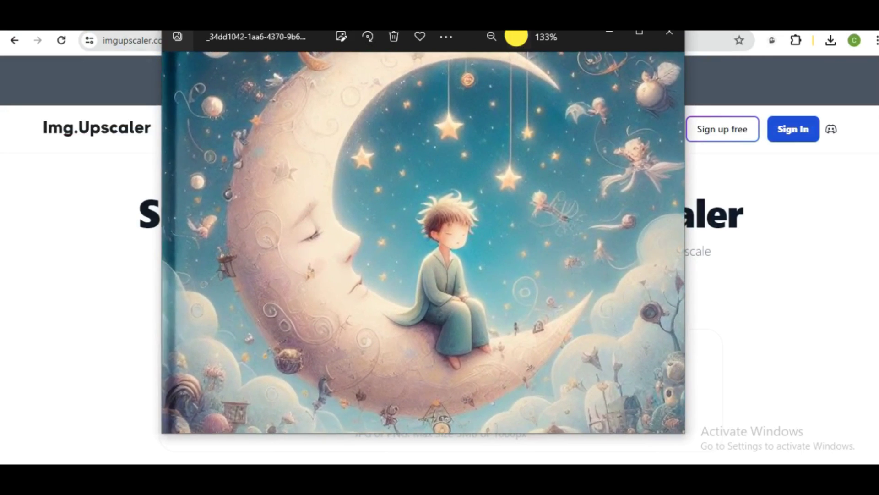
{"action": "left_click", "coordinate": [516, 37]}
{"action": "left_click", "coordinate": [516, 37]}
{"action": "left_click", "coordinate": [516, 37]}
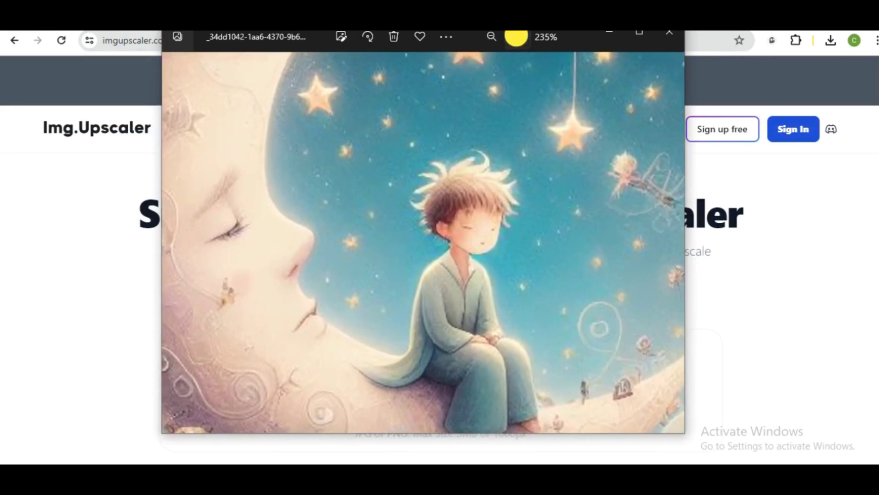
Zoom back out to the whole cover and close the Photos viewer.
{"action": "left_click", "coordinate": [495, 36]}
{"action": "left_click", "coordinate": [494, 36]}
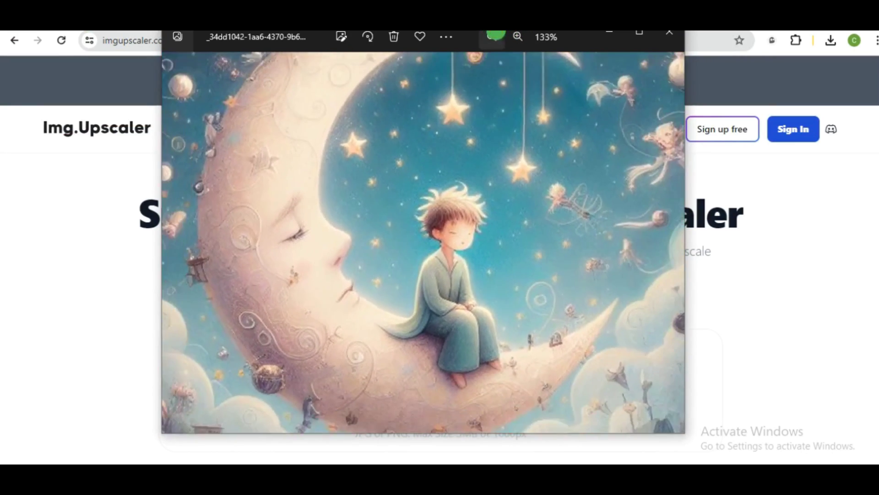
{"action": "left_click", "coordinate": [495, 36]}
{"action": "left_click", "coordinate": [494, 36]}
{"action": "left_click", "coordinate": [495, 35]}
{"action": "left_click", "coordinate": [494, 35]}
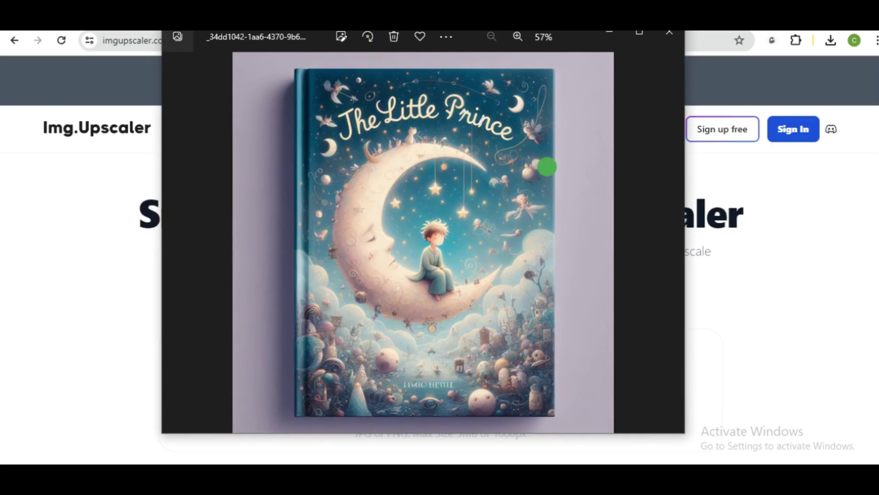
{"action": "left_click", "coordinate": [717, 178]}
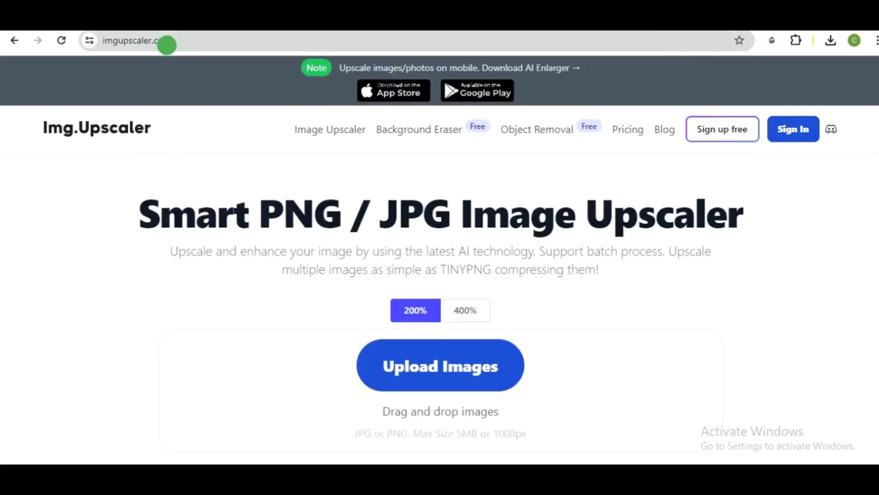
Move from Img.Upscaler to the Object Removal tool.
{"action": "left_click", "coordinate": [111, 39]}
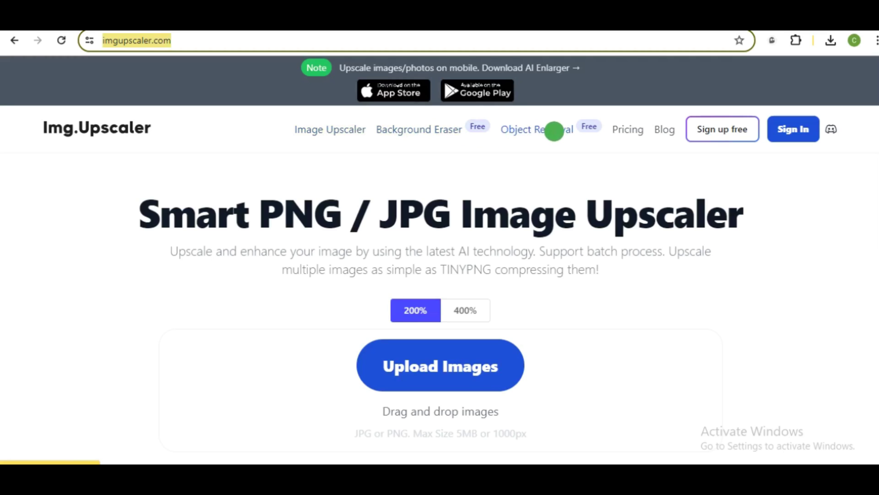
{"action": "left_click", "coordinate": [539, 128]}
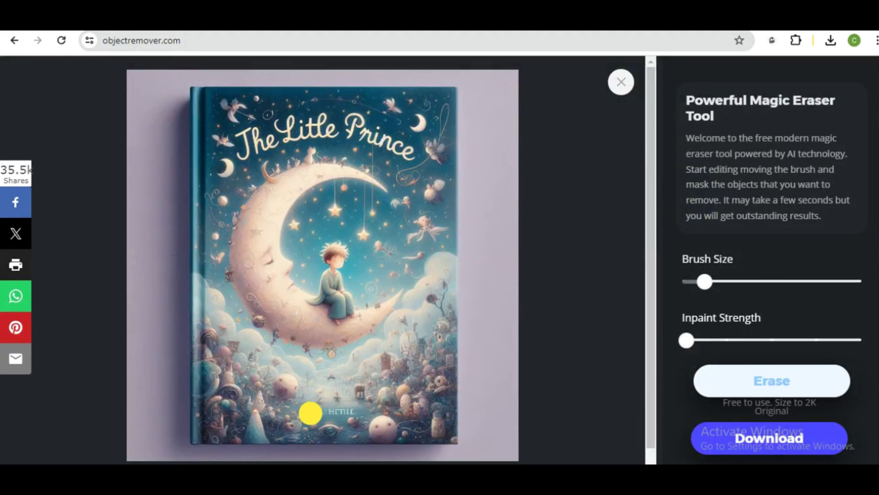
Mask and erase the author text at the cover's bottom, then download result (2).png.
{"action": "left_click_drag", "start_coordinate": [311, 413], "coordinate": [359, 410]}
{"action": "left_click", "coordinate": [739, 380]}
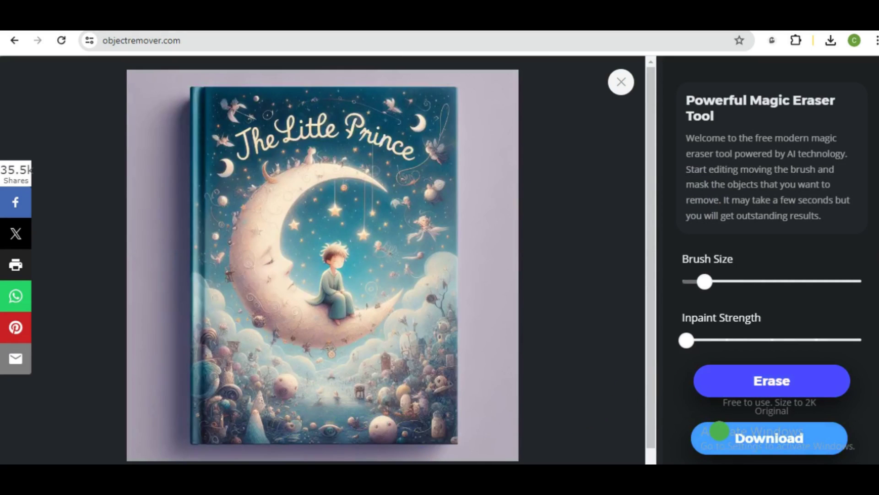
{"action": "left_click", "coordinate": [719, 431]}
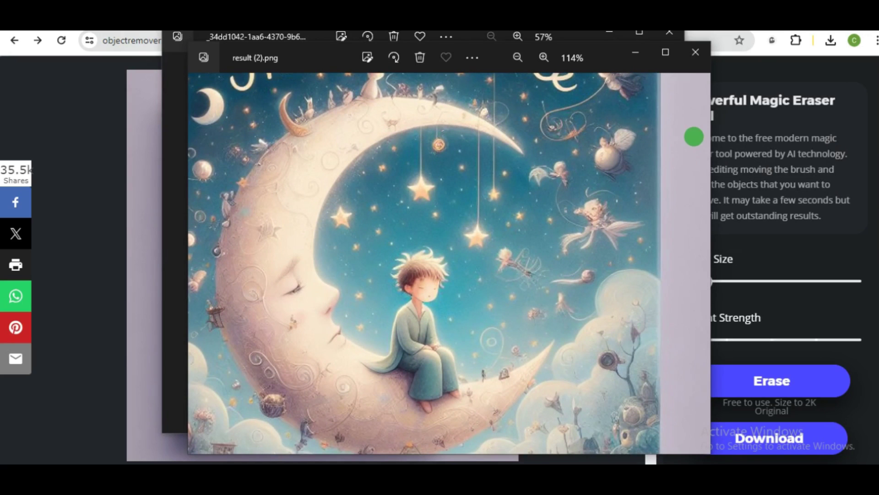
{"action": "scroll", "coordinate": [694, 136], "scroll_direction": "down", "scroll_amount": 5}
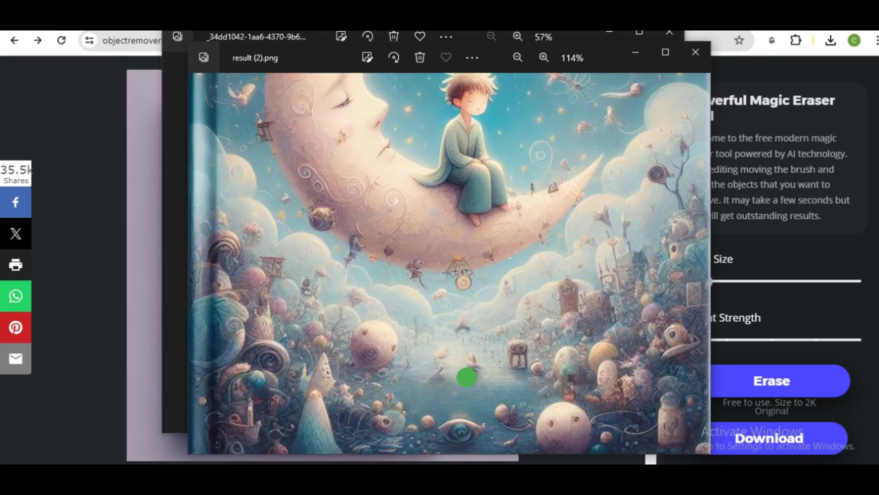
{"action": "scroll", "coordinate": [467, 377], "scroll_direction": "down", "scroll_amount": 5}
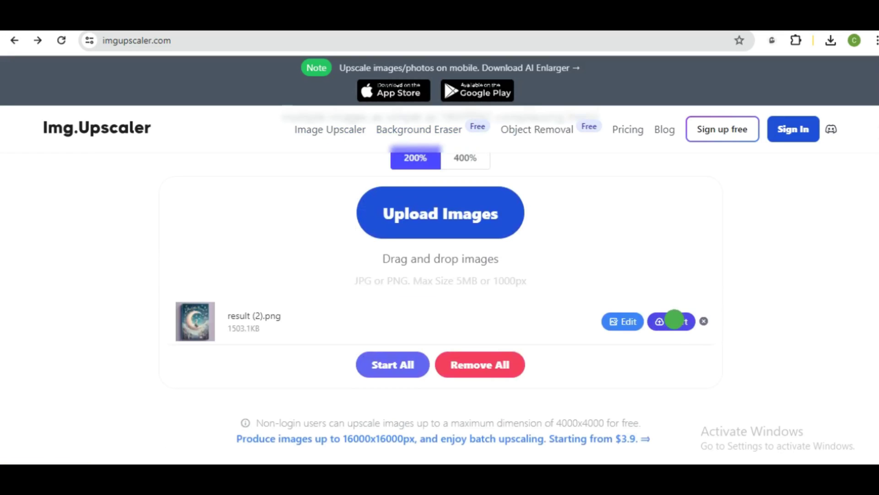
Upscale result (2).png in Img.Upscaler, compare before/after, and download it as result (2) (1).png.
{"action": "left_click", "coordinate": [672, 320]}
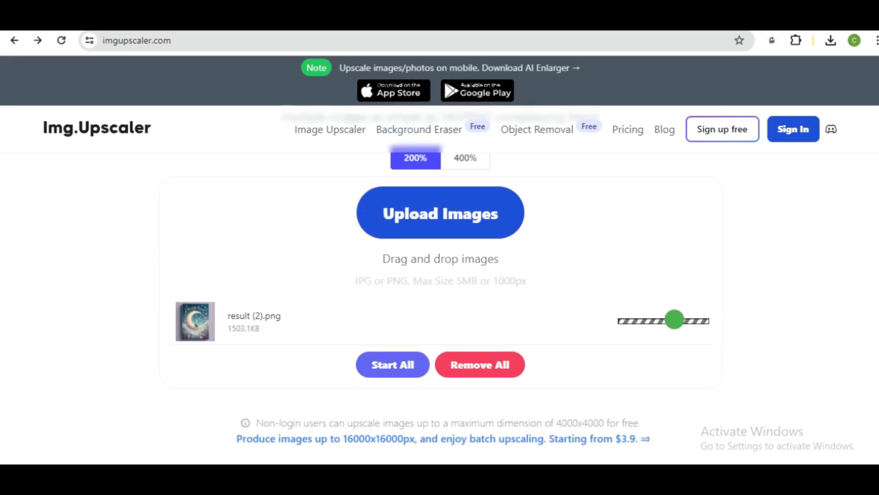
{"action": "scroll", "coordinate": [875, 275], "scroll_direction": "down", "scroll_amount": 3}
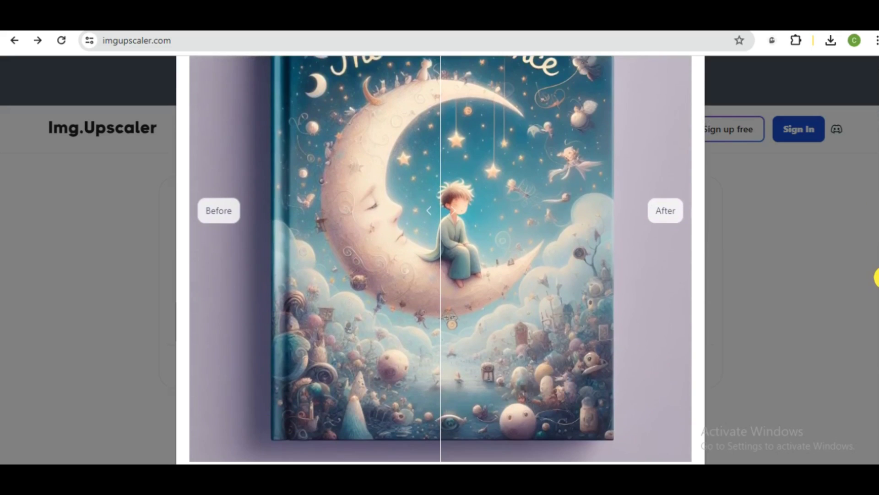
{"action": "scroll", "coordinate": [876, 248], "scroll_direction": "up", "scroll_amount": 3}
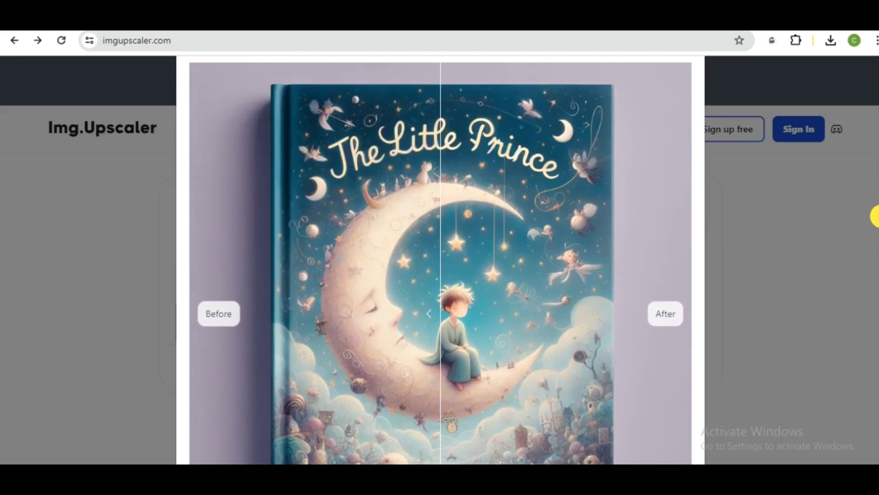
{"action": "scroll", "coordinate": [870, 257], "scroll_direction": "down", "scroll_amount": 3}
{"action": "left_click", "coordinate": [865, 296]}
{"action": "left_click", "coordinate": [614, 321]}
Zoom and pan over the upscaled cover's title in Photos, then load it into ObjectRemover.
{"action": "left_click", "coordinate": [771, 102]}
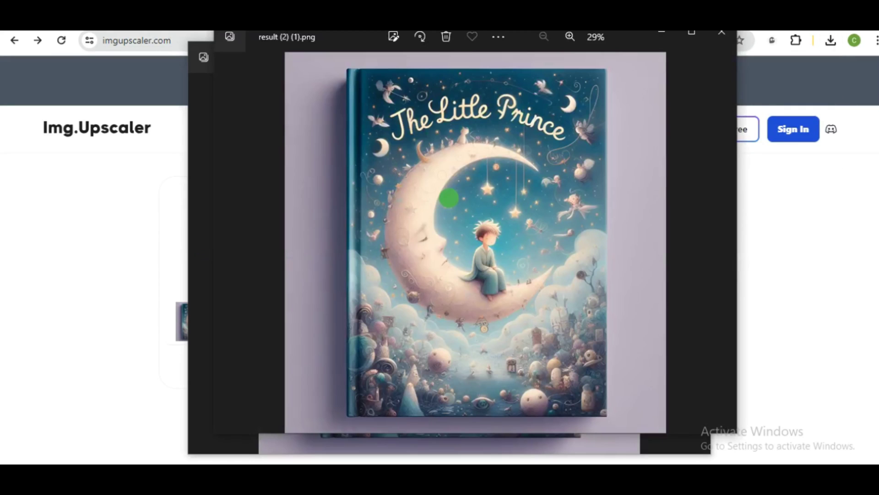
{"action": "scroll", "coordinate": [489, 182], "scroll_direction": "up", "scroll_amount": 3}
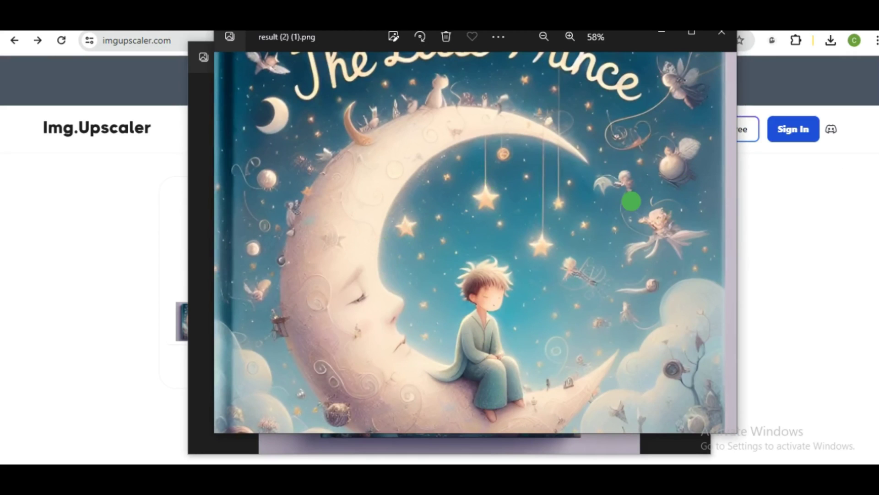
{"action": "left_click_drag", "start_coordinate": [627, 200], "coordinate": [627, 300]}
{"action": "scroll", "coordinate": [592, 304], "scroll_direction": "down", "scroll_amount": 3}
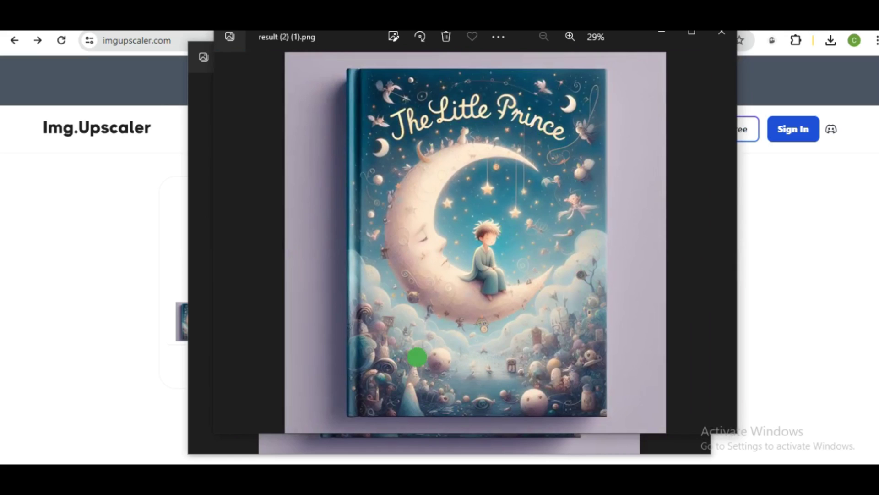
{"action": "left_click", "coordinate": [582, 190]}
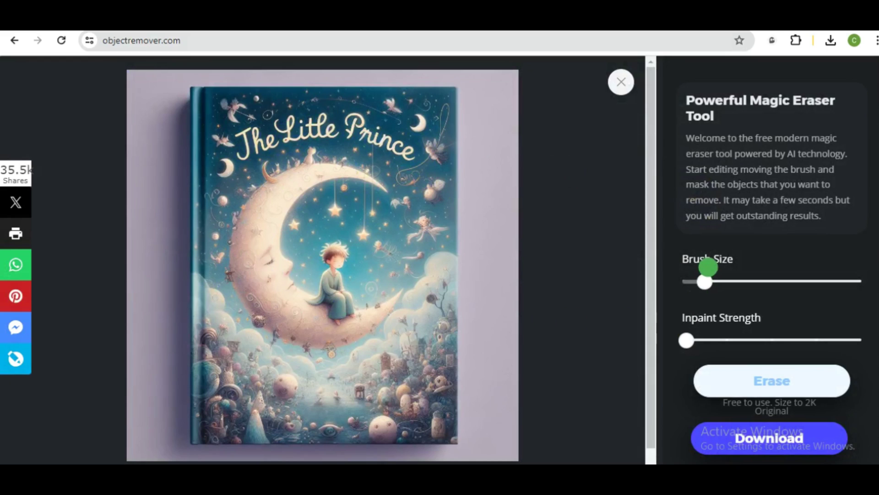
Enlarge the brush, mask the title, crescent moon and boy, then erase them.
{"action": "mouse_move", "coordinate": [705, 281]}
{"action": "left_click_drag", "start_coordinate": [708, 284], "coordinate": [740, 284]}
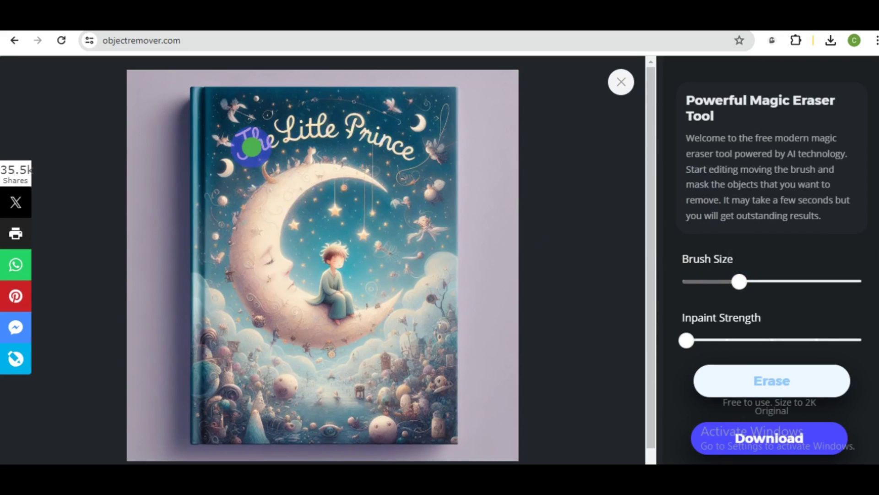
{"action": "left_click", "coordinate": [251, 147]}
{"action": "mouse_move", "coordinate": [251, 147]}
{"action": "left_mouse_down"}
{"action": "mouse_move", "coordinate": [263, 137]}
{"action": "mouse_move", "coordinate": [374, 131]}
{"action": "mouse_move", "coordinate": [409, 147]}
{"action": "left_mouse_up"}
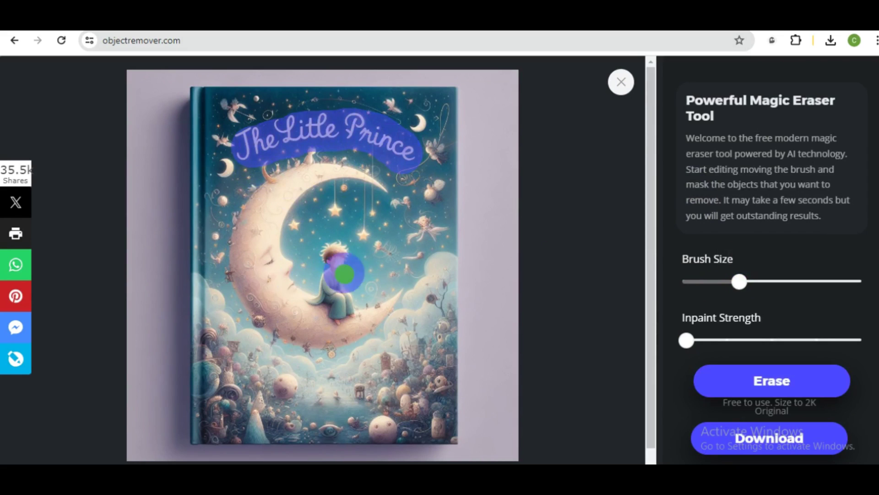
{"action": "mouse_move", "coordinate": [373, 187]}
{"action": "left_mouse_down"}
{"action": "mouse_move", "coordinate": [348, 180]}
{"action": "mouse_move", "coordinate": [273, 186]}
{"action": "mouse_move", "coordinate": [242, 264]}
{"action": "mouse_move", "coordinate": [274, 317]}
{"action": "mouse_move", "coordinate": [370, 323]}
{"action": "mouse_move", "coordinate": [320, 284]}
{"action": "left_mouse_up"}
{"action": "left_click", "coordinate": [734, 385]}
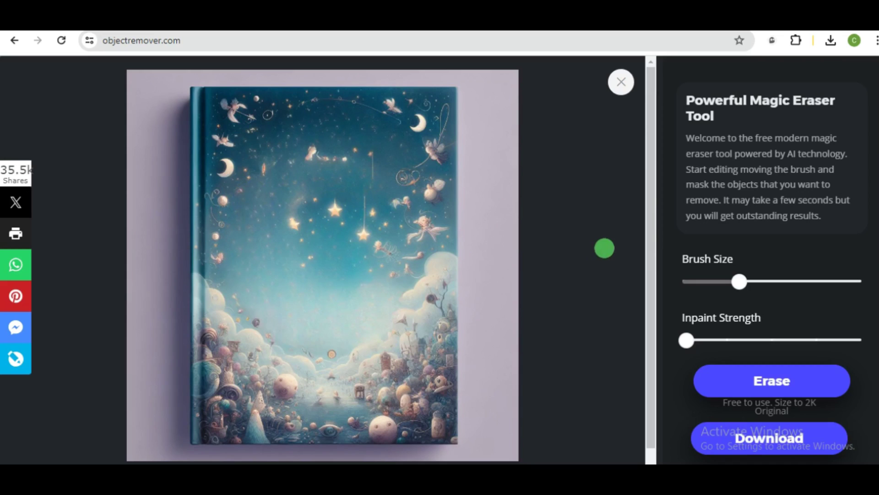
Create a custom-size Canva design and bring up the uploaded Little Prince images.
{"action": "key", "text": "alt+Tab"}
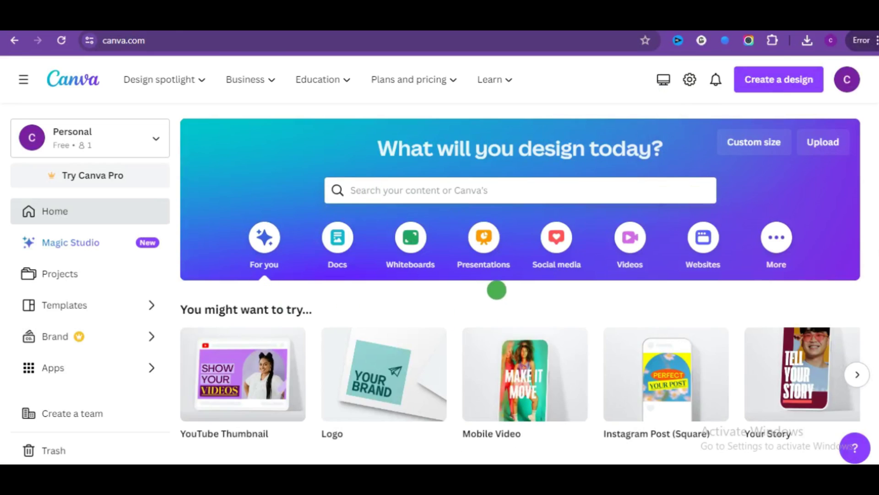
{"action": "left_click", "coordinate": [746, 140]}
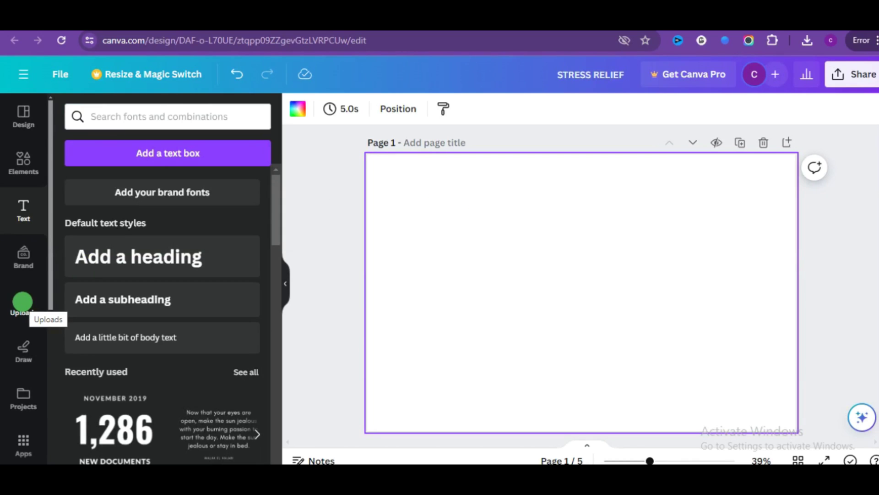
{"action": "left_click", "coordinate": [22, 301]}
Add both images, placing the text-free background upper left and the Little Prince cover upper right.
{"action": "left_click", "coordinate": [117, 251]}
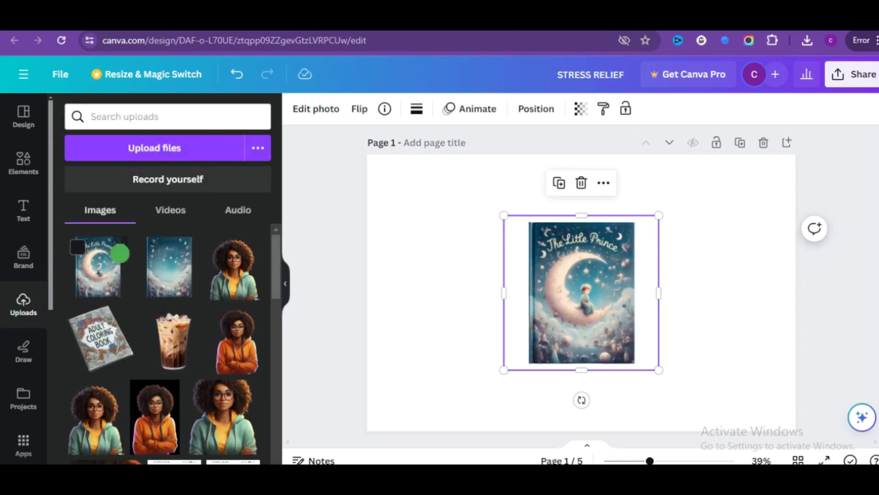
{"action": "left_click", "coordinate": [165, 262]}
{"action": "left_click", "coordinate": [22, 211]}
{"action": "left_click_drag", "start_coordinate": [573, 303], "coordinate": [407, 235]}
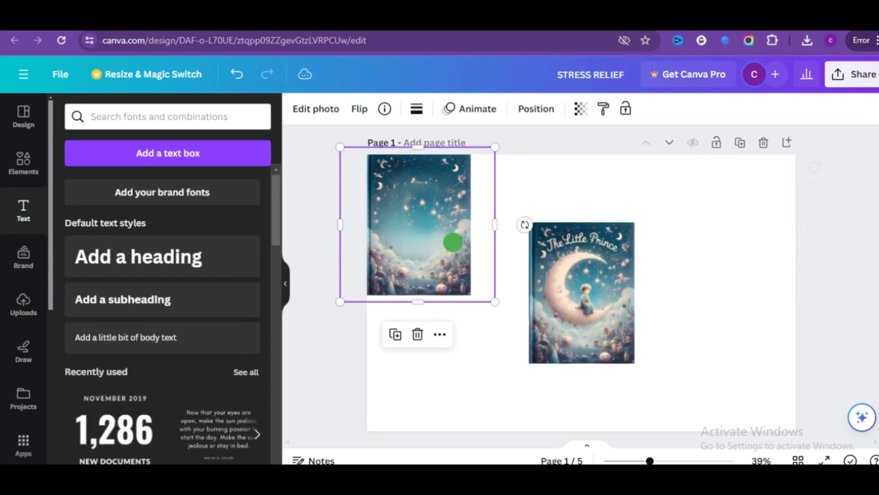
{"action": "left_click_drag", "start_coordinate": [584, 301], "coordinate": [744, 234]}
Enlarge the background to fill the left half and the cover the right half, then add a circle.
{"action": "left_click", "coordinate": [408, 265]}
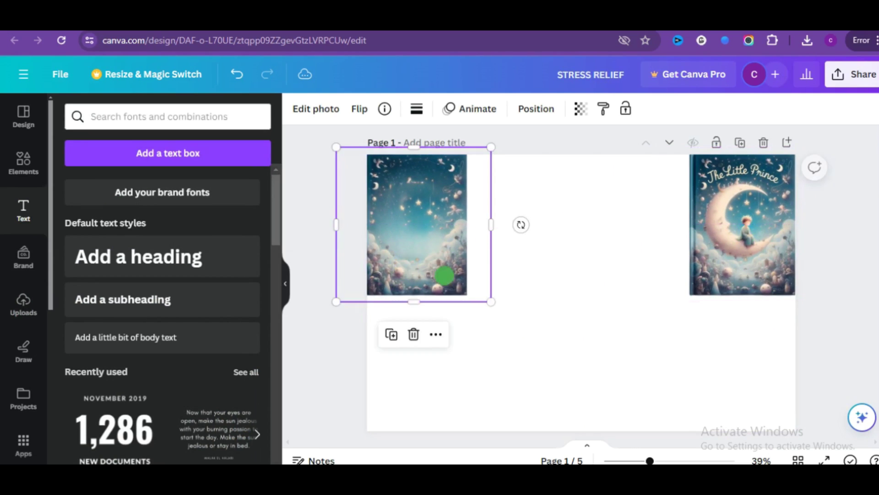
{"action": "left_click_drag", "start_coordinate": [493, 302], "coordinate": [685, 386]}
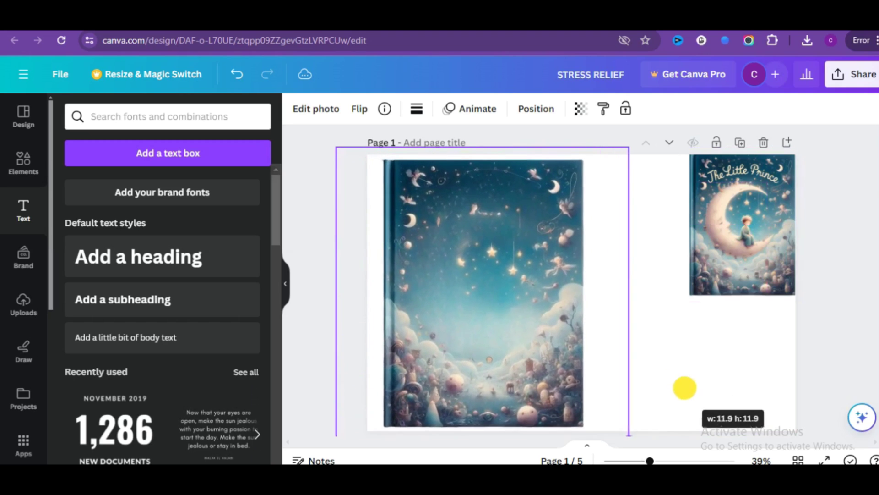
{"action": "left_click", "coordinate": [667, 302]}
{"action": "left_click_drag", "start_coordinate": [666, 303], "coordinate": [842, 250]}
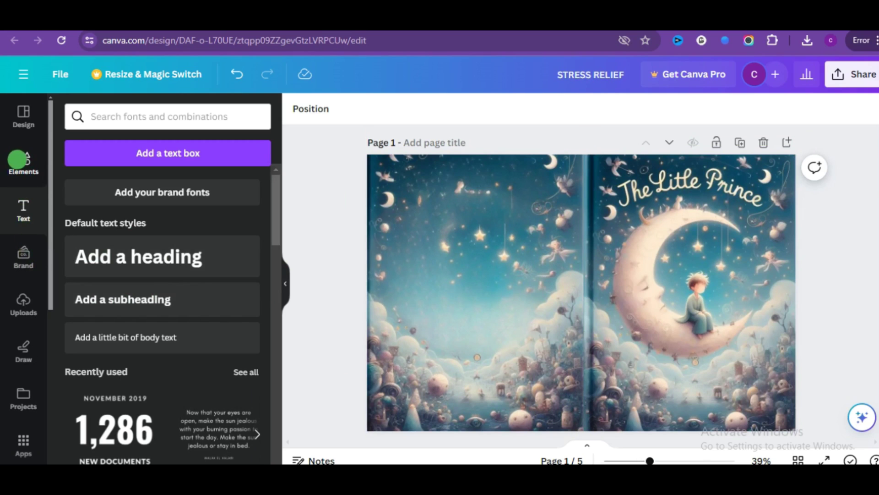
{"action": "left_click", "coordinate": [18, 160]}
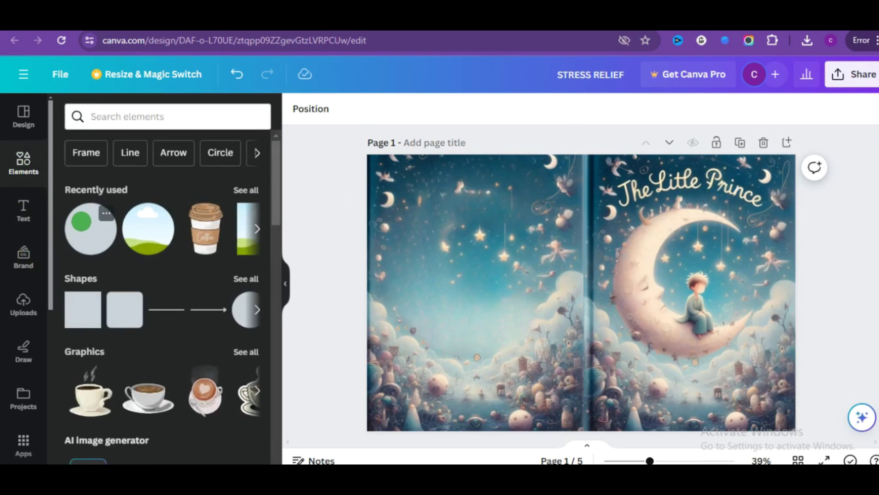
{"action": "left_click", "coordinate": [81, 221]}
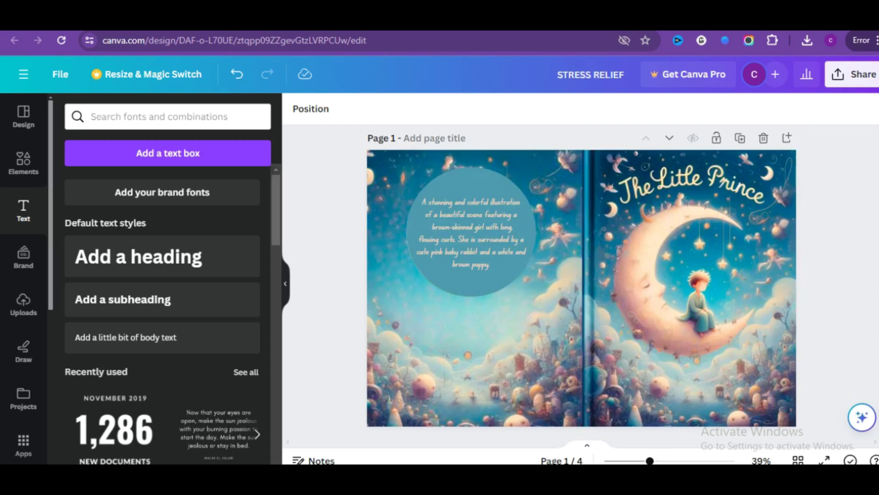
Download only the current page 1 as a PNG, deselecting the other pages.
{"action": "left_click", "coordinate": [852, 74]}
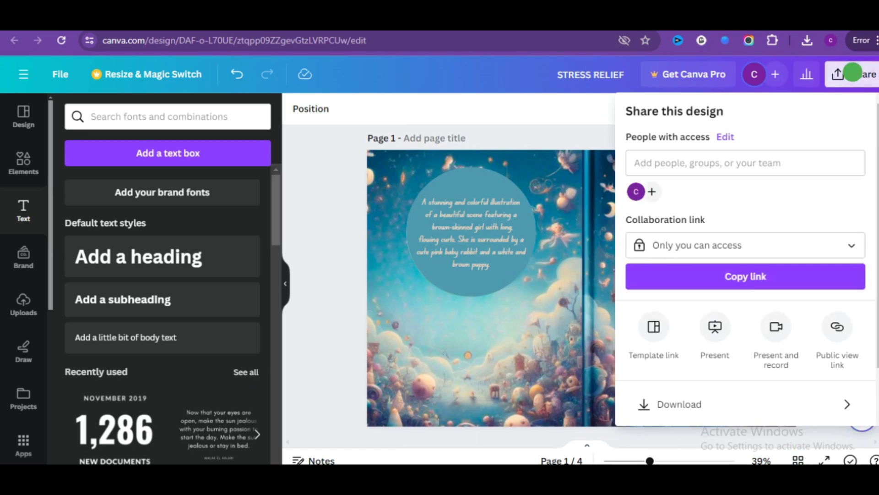
{"action": "left_click", "coordinate": [691, 406]}
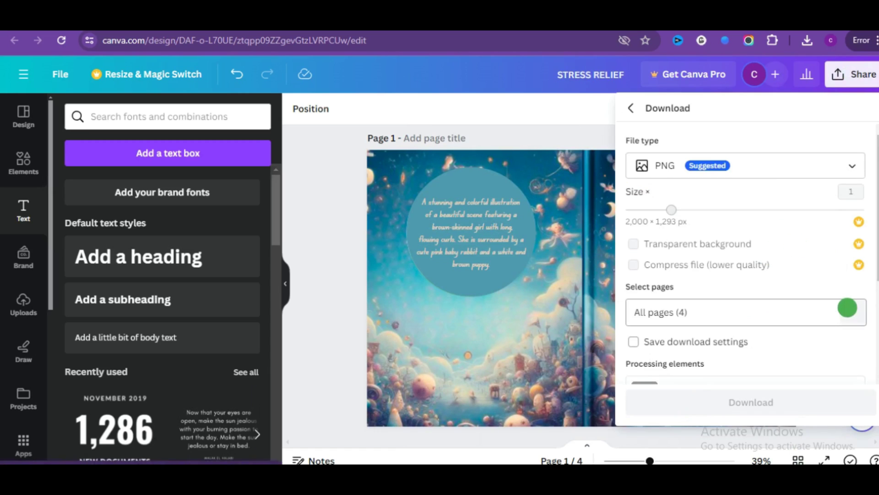
{"action": "left_click", "coordinate": [848, 308]}
{"action": "left_click", "coordinate": [842, 102]}
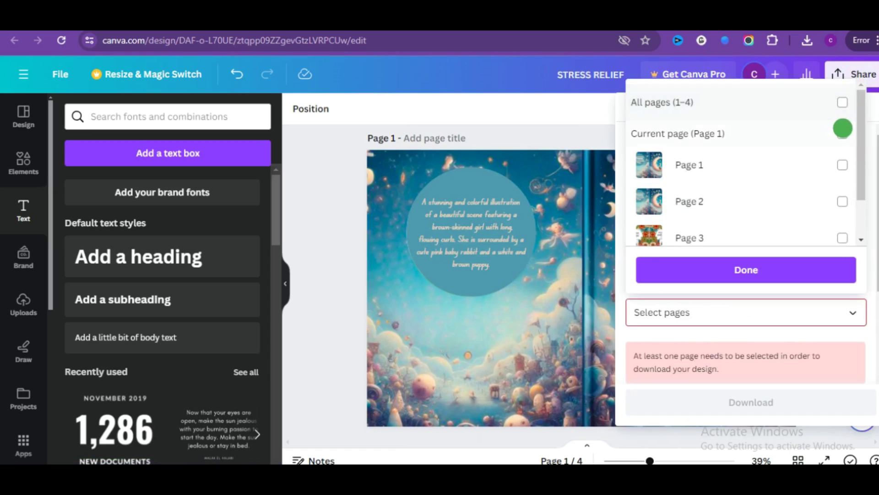
{"action": "left_click", "coordinate": [842, 129]}
{"action": "left_click", "coordinate": [702, 269]}
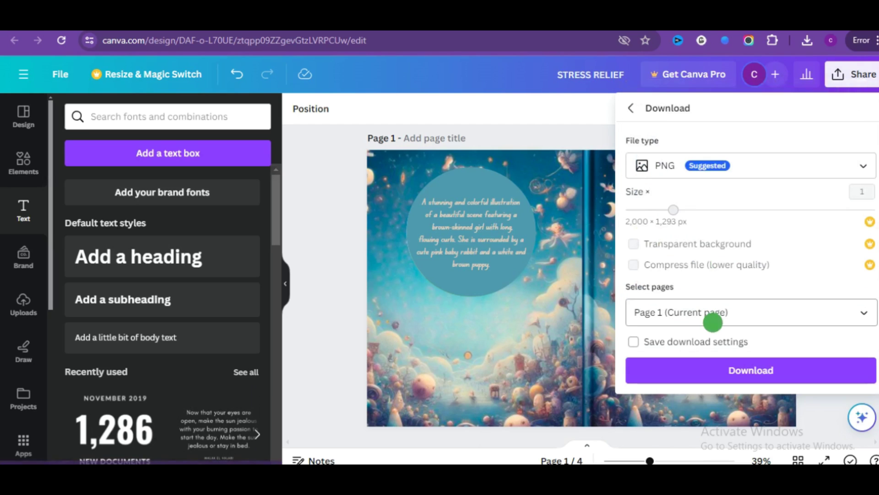
{"action": "left_click", "coordinate": [679, 370]}
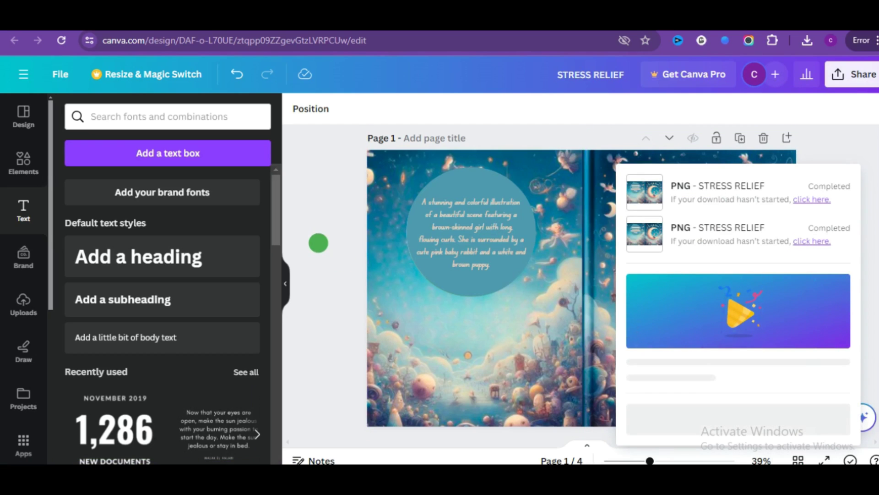
{"action": "left_click", "coordinate": [336, 221]}
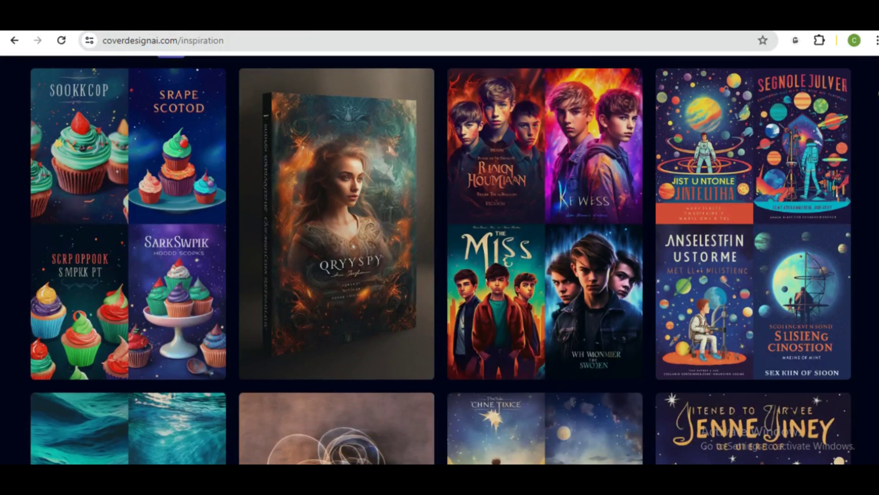
{"action": "scroll", "coordinate": [441, 260], "scroll_direction": "down", "scroll_amount": 1}
{"action": "scroll", "coordinate": [441, 260], "scroll_direction": "down", "scroll_amount": 3}
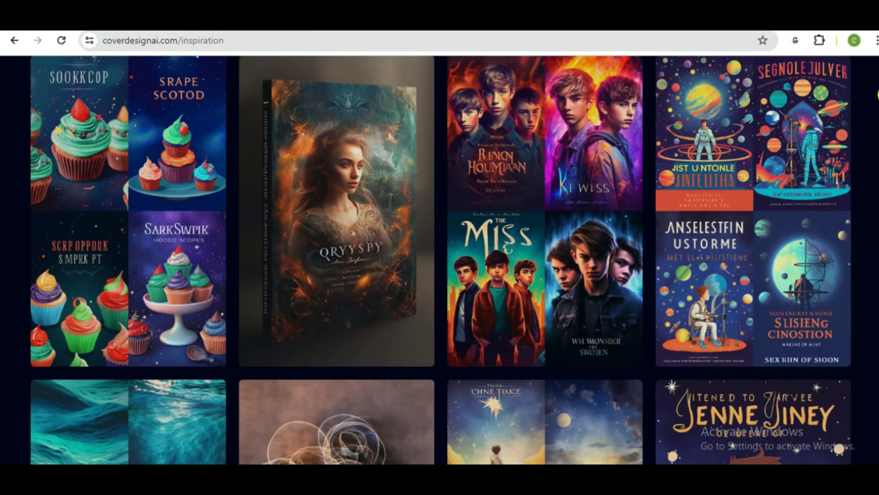
{"action": "scroll", "coordinate": [441, 259], "scroll_direction": "down", "scroll_amount": 6}
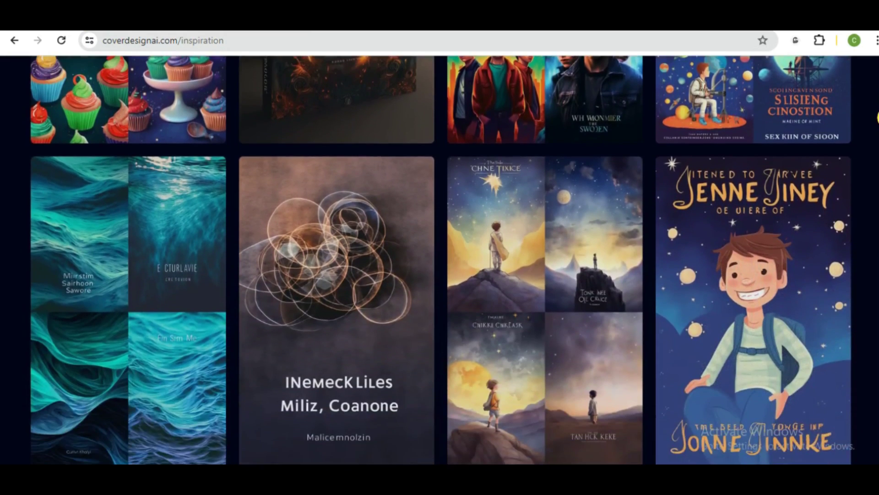
{"action": "scroll", "coordinate": [441, 259], "scroll_direction": "down", "scroll_amount": 15}
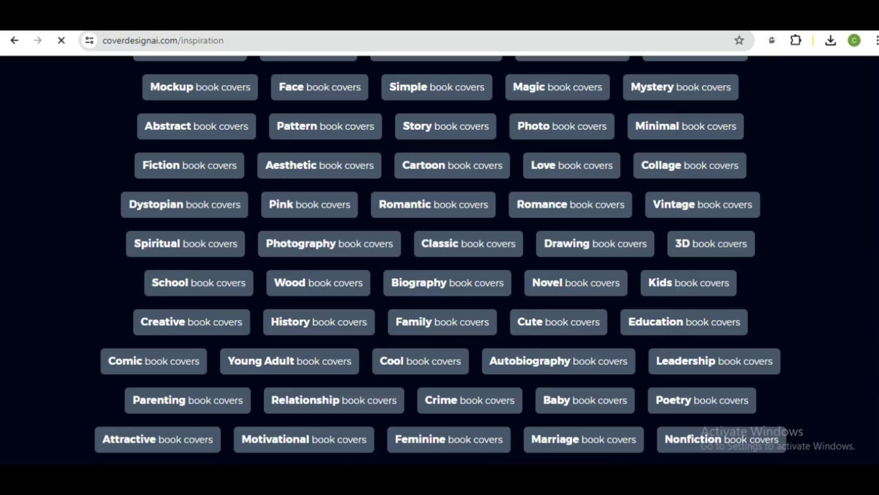
{"action": "scroll", "coordinate": [441, 260], "scroll_direction": "up", "scroll_amount": 5}
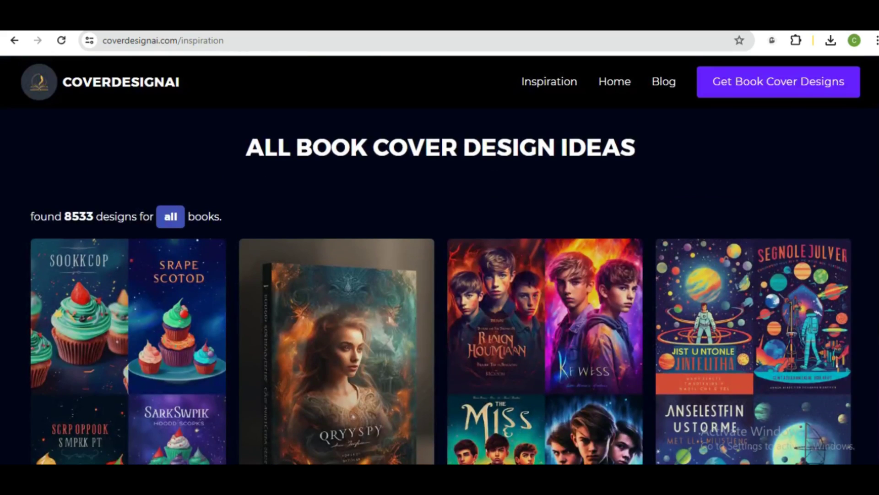
{"action": "scroll", "coordinate": [441, 260], "scroll_direction": "down", "scroll_amount": 4}
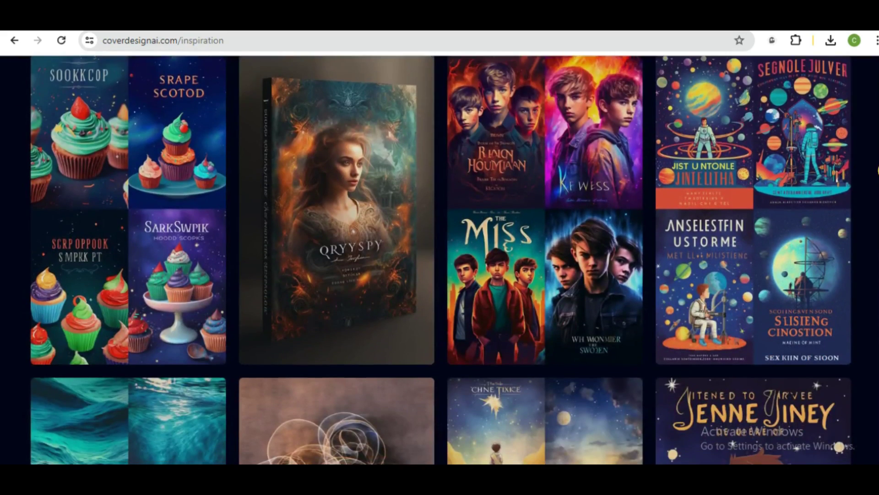
{"action": "scroll", "coordinate": [441, 260], "scroll_direction": "down", "scroll_amount": 5}
{"action": "scroll", "coordinate": [441, 260], "scroll_direction": "down", "scroll_amount": 4}
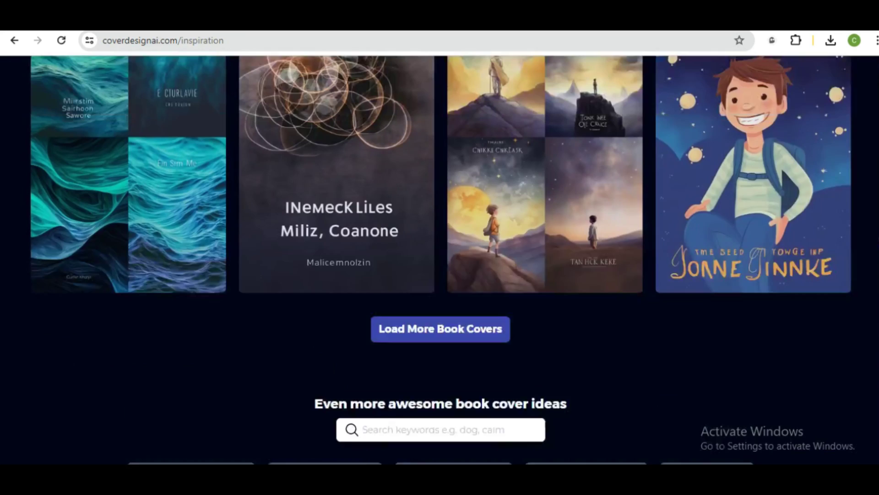
{"action": "scroll", "coordinate": [441, 260], "scroll_direction": "up", "scroll_amount": 6}
{"action": "scroll", "coordinate": [441, 260], "scroll_direction": "up", "scroll_amount": 4}
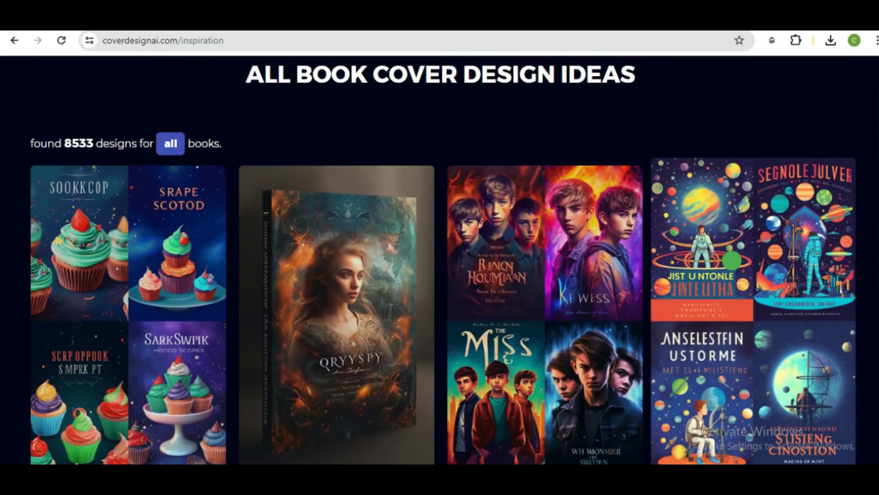
Open the space-themed little prince cover's details and select parts of its prompt ending '--v 5 --s 1000 --ar 10:16'.
{"action": "left_click", "coordinate": [731, 259]}
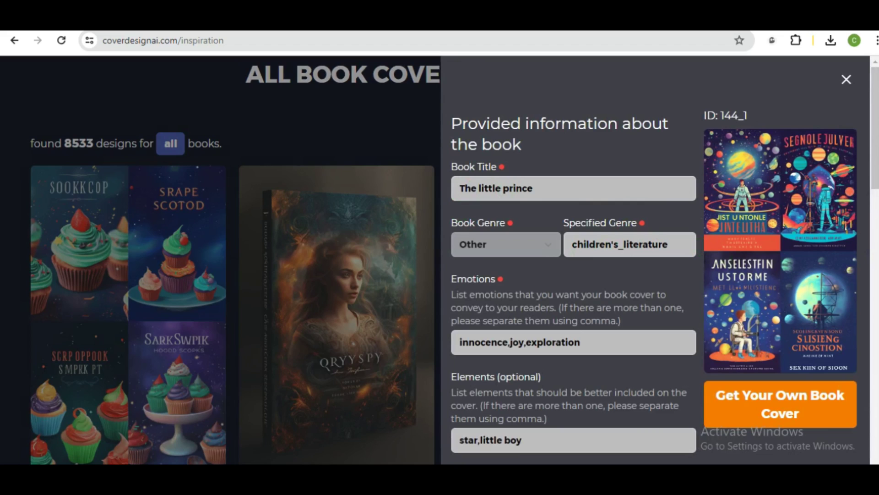
{"action": "left_click_drag", "start_coordinate": [872, 108], "coordinate": [845, 405]}
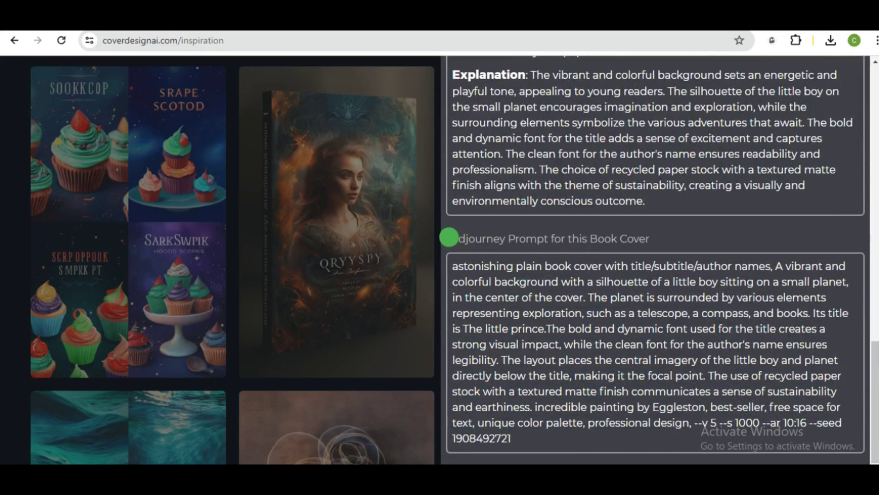
{"action": "left_click_drag", "start_coordinate": [448, 237], "coordinate": [673, 239]}
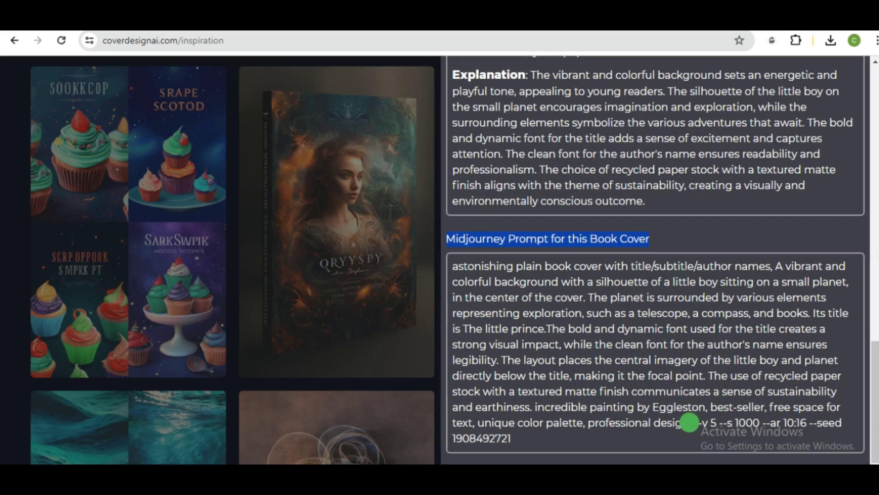
{"action": "left_click", "coordinate": [703, 424]}
{"action": "left_click_drag", "start_coordinate": [703, 424], "coordinate": [796, 444]}
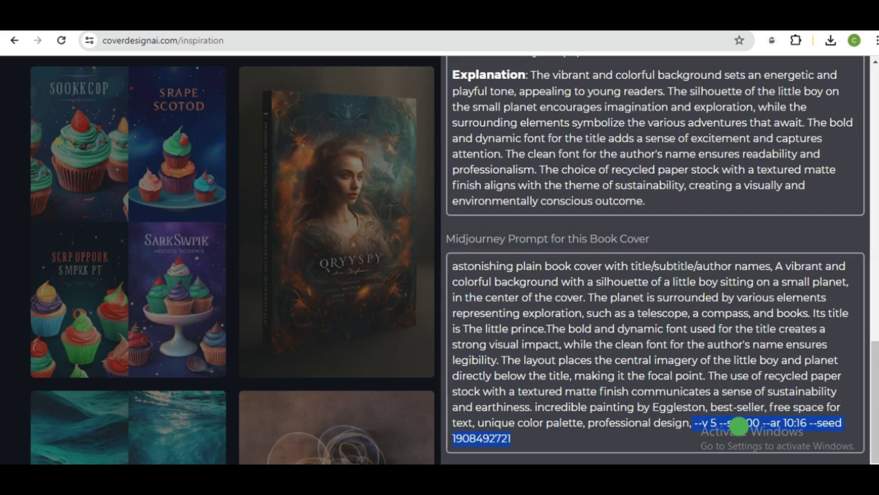
{"action": "left_click_drag", "start_coordinate": [690, 427], "coordinate": [541, 445]}
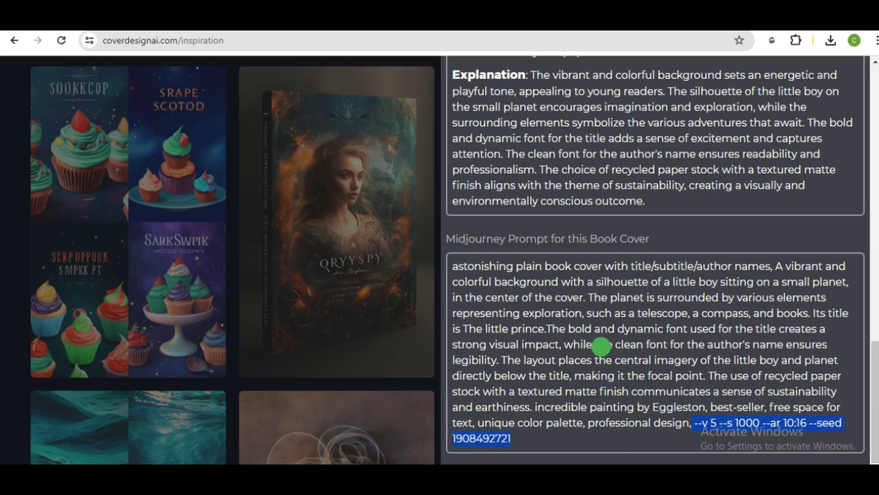
{"action": "mouse_move", "coordinate": [601, 347]}
{"action": "left_mouse_down"}
{"action": "mouse_move", "coordinate": [456, 271]}
{"action": "mouse_move", "coordinate": [556, 383]}
{"action": "mouse_move", "coordinate": [663, 406]}
{"action": "mouse_move", "coordinate": [692, 426]}
{"action": "mouse_move", "coordinate": [647, 269]}
{"action": "mouse_move", "coordinate": [505, 344]}
{"action": "mouse_move", "coordinate": [704, 290]}
{"action": "mouse_move", "coordinate": [766, 292]}
{"action": "left_mouse_up"}
{"action": "left_click_drag", "start_coordinate": [629, 413], "coordinate": [607, 443]}
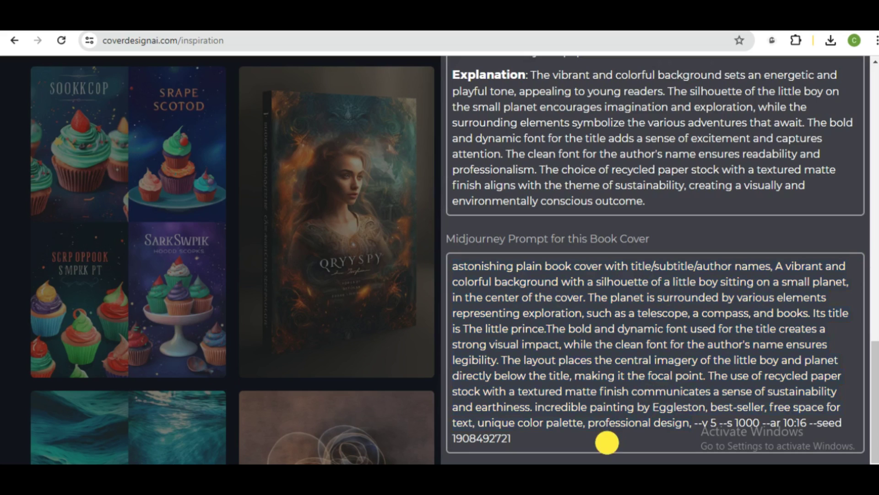
{"action": "left_click", "coordinate": [662, 365]}
Close the little prince details, then review the fantasy girl cover's prompt and close it.
{"action": "scroll", "coordinate": [220, 265], "scroll_direction": "up", "scroll_amount": 4}
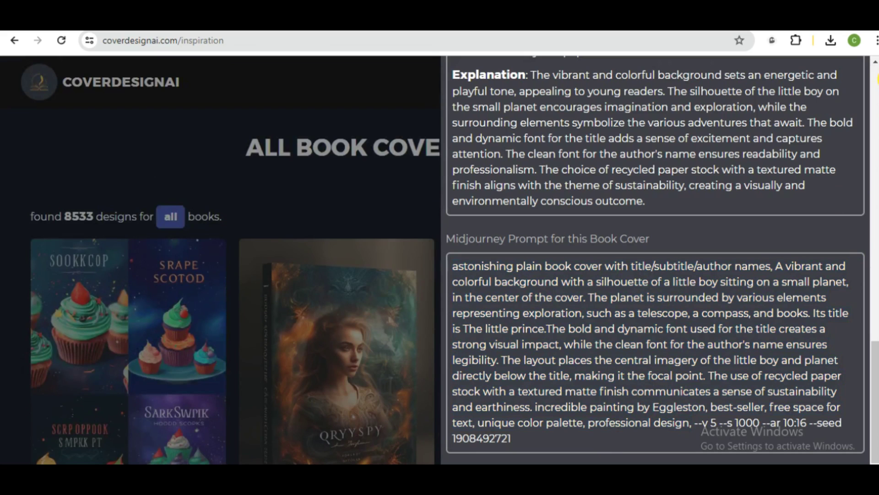
{"action": "left_click", "coordinate": [422, 90]}
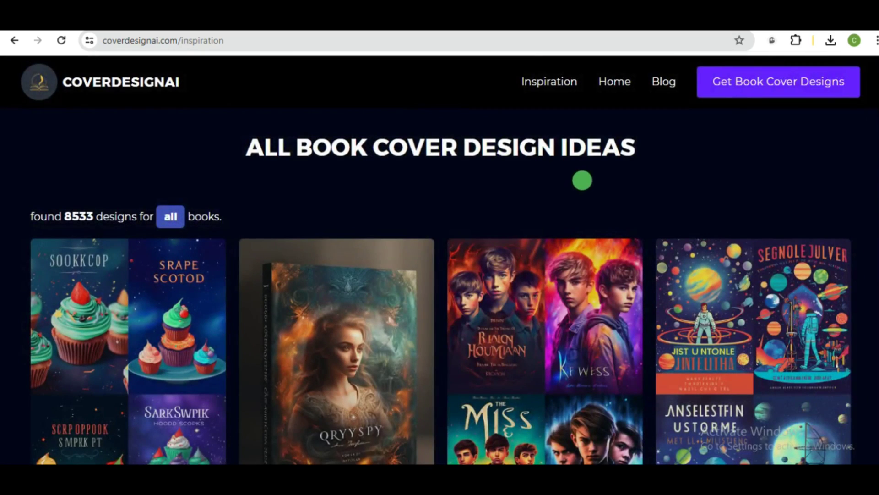
{"action": "left_click", "coordinate": [290, 307]}
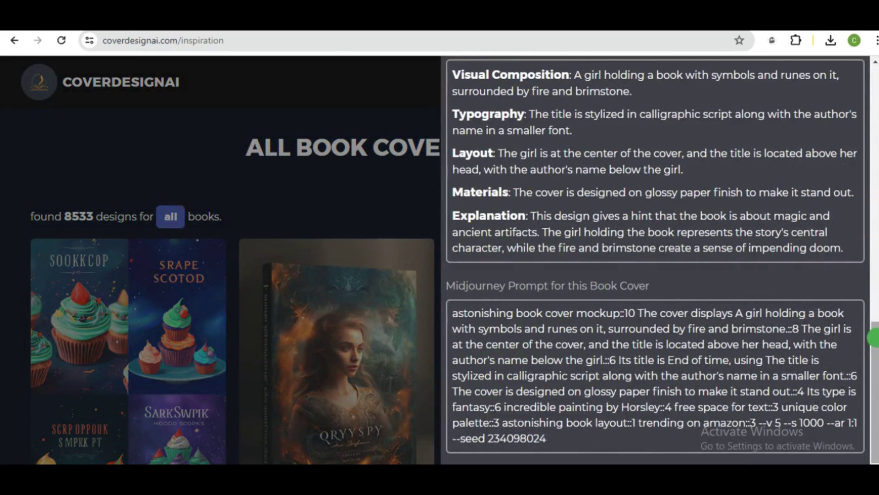
{"action": "left_click", "coordinate": [873, 337]}
{"action": "left_click_drag", "start_coordinate": [873, 337], "coordinate": [869, 65]}
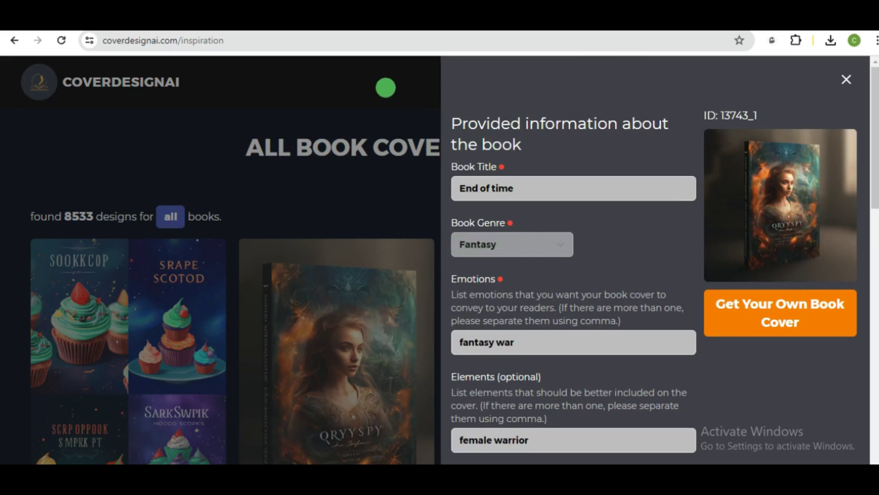
{"action": "left_click", "coordinate": [386, 87]}
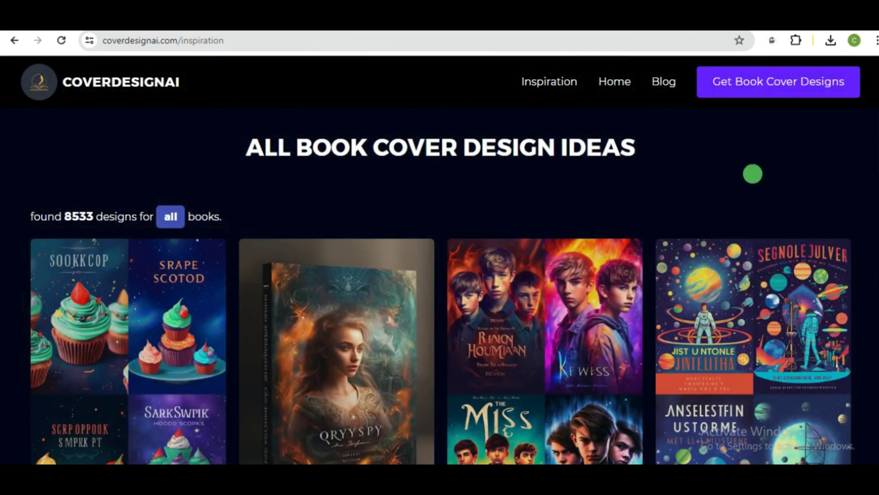
Review the three-boys cover's prompt, then close its details.
{"action": "left_click", "coordinate": [484, 307]}
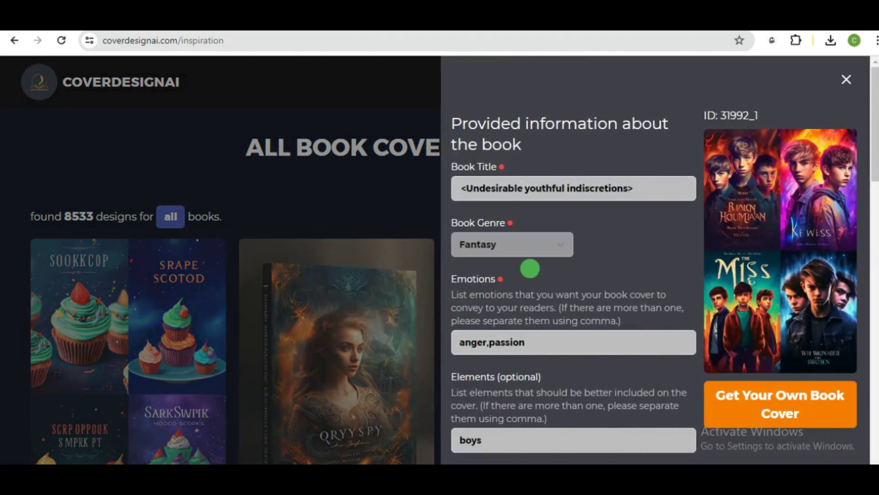
{"action": "left_click_drag", "start_coordinate": [874, 122], "coordinate": [860, 404]}
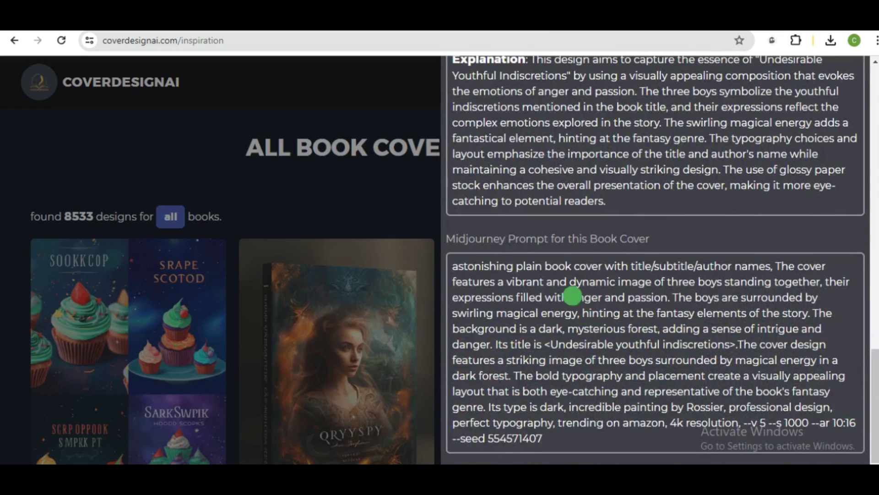
{"action": "left_click", "coordinate": [414, 198]}
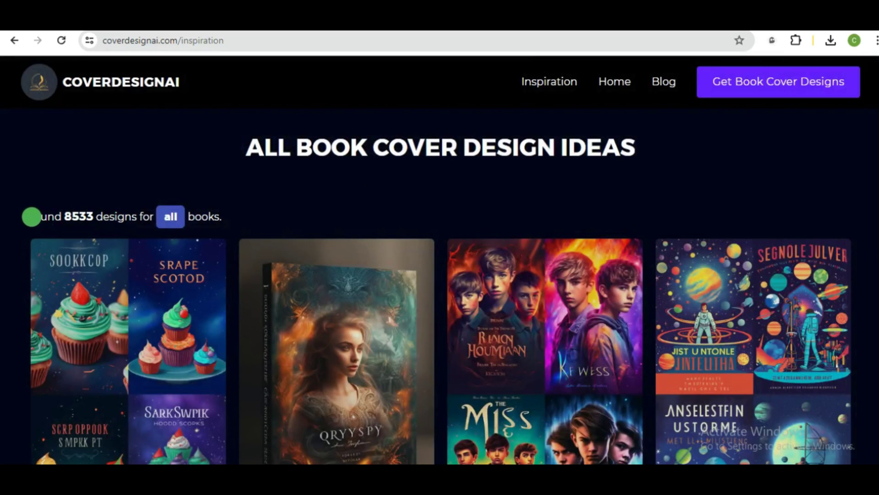
{"action": "left_click_drag", "start_coordinate": [31, 216], "coordinate": [153, 218]}
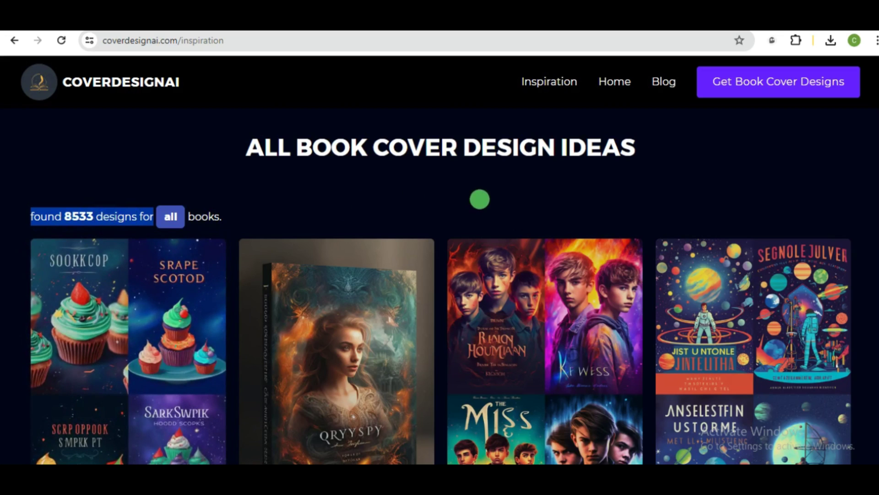
{"action": "left_click", "coordinate": [480, 199]}
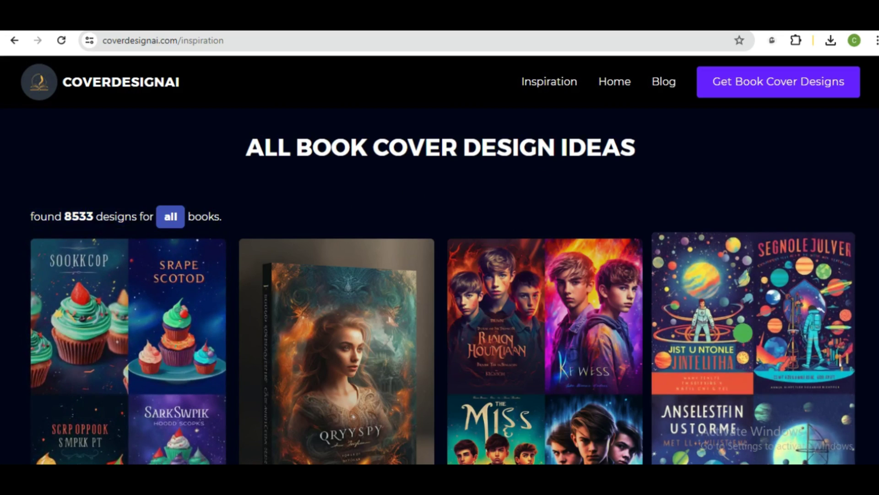